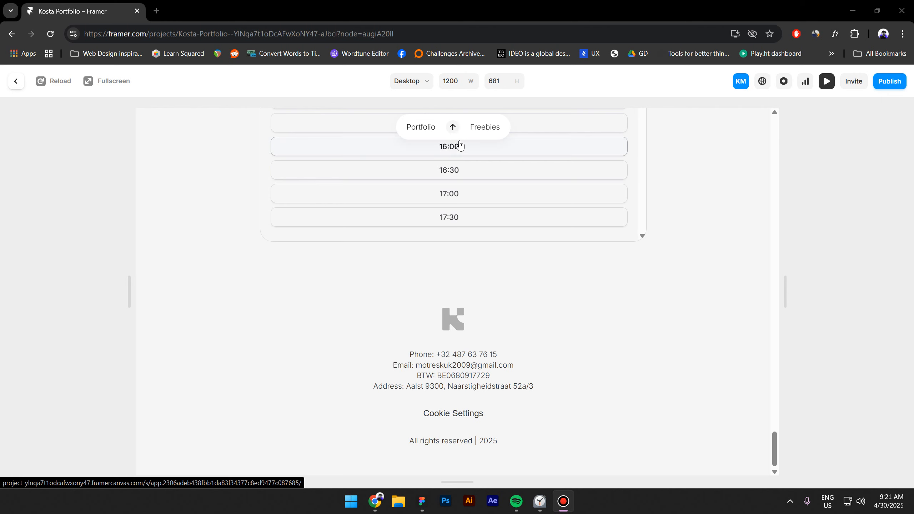
- Use the nav pill's arrow to scroll the preview from the footer back to the top
left_click(453, 127)
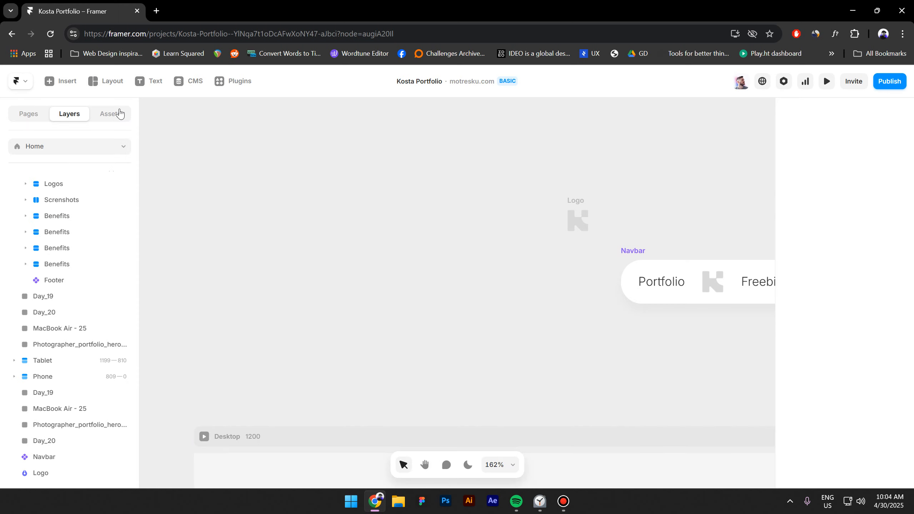
- Draw a 215×69 frame beside the Navbar and round it into a pill with radius 35
left_click(106, 81)
left_click(113, 109)
left_click_drag(378, 261, 563, 319)
left_click_drag(456, 305, 486, 285)
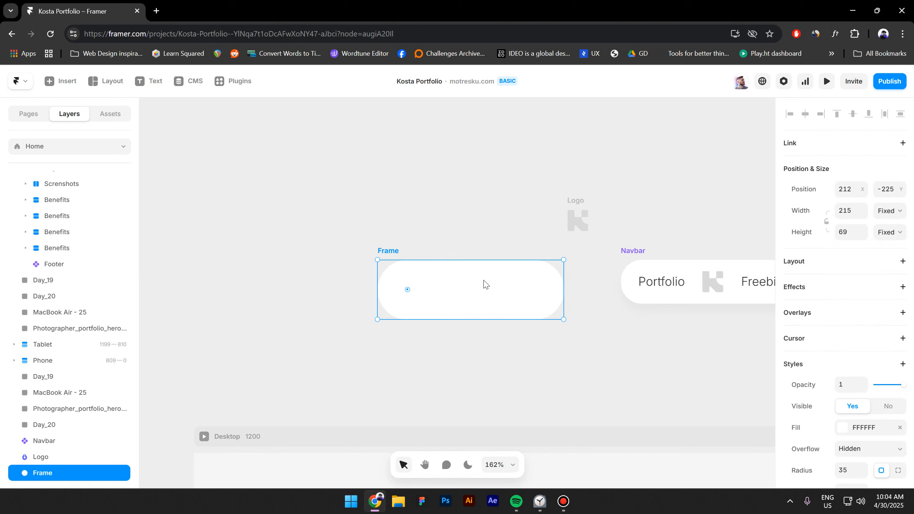
- Add a text layer reading 'Portfolio' above the frame
left_click(144, 82)
left_click(239, 196)
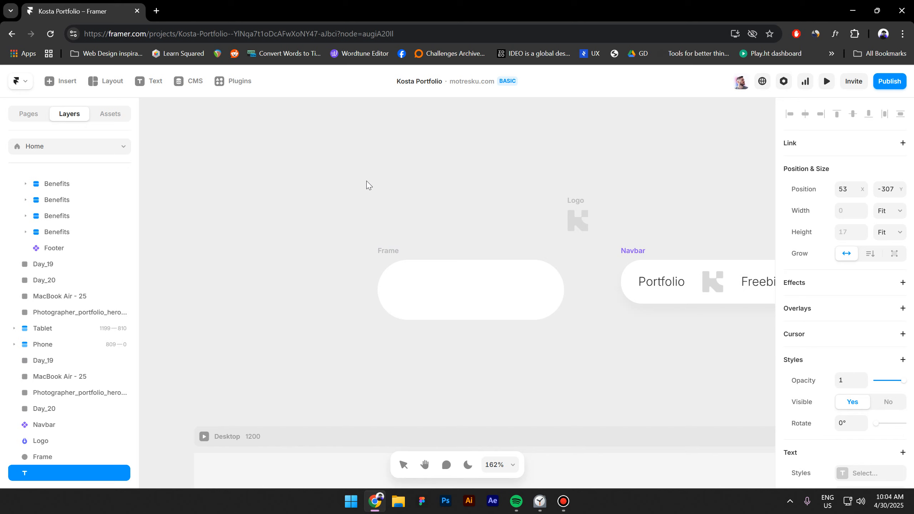
type("Portfolio")
left_click_drag(364, 181, 363, 188)
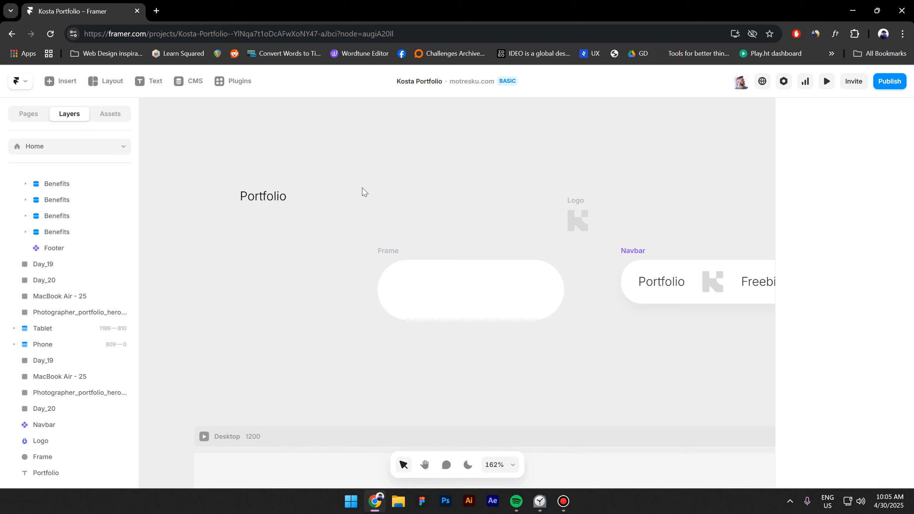
- Wrap the Portfolio text in a stack with individual padding 6, 12, 6, 12
left_click(245, 195)
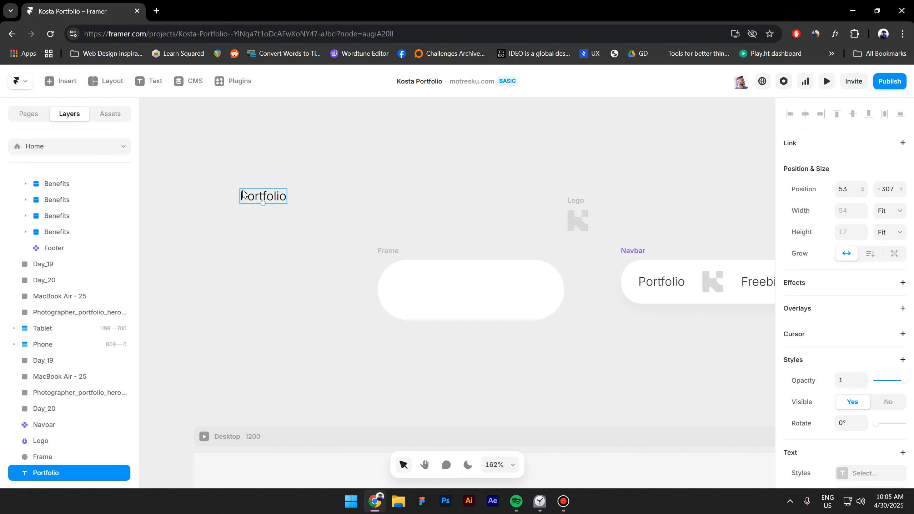
key("shift+a")
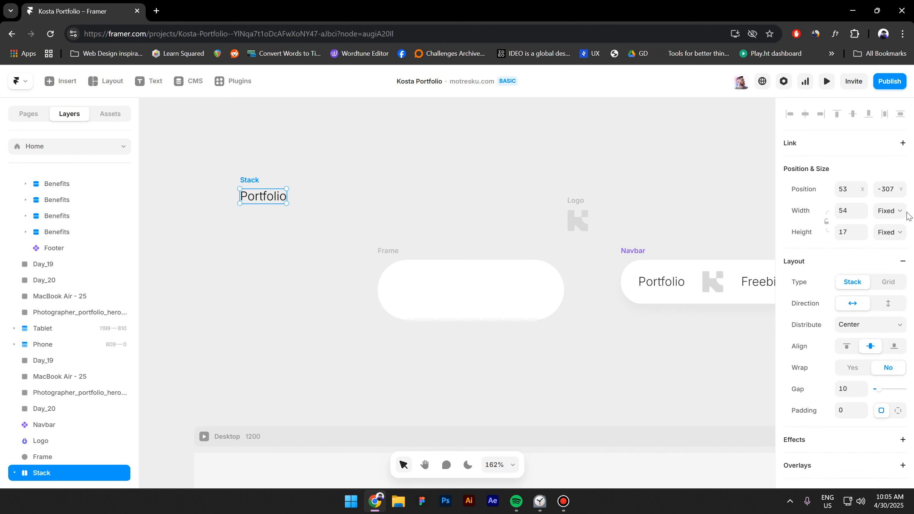
scroll(892, 223, "down", 5)
left_click(898, 196)
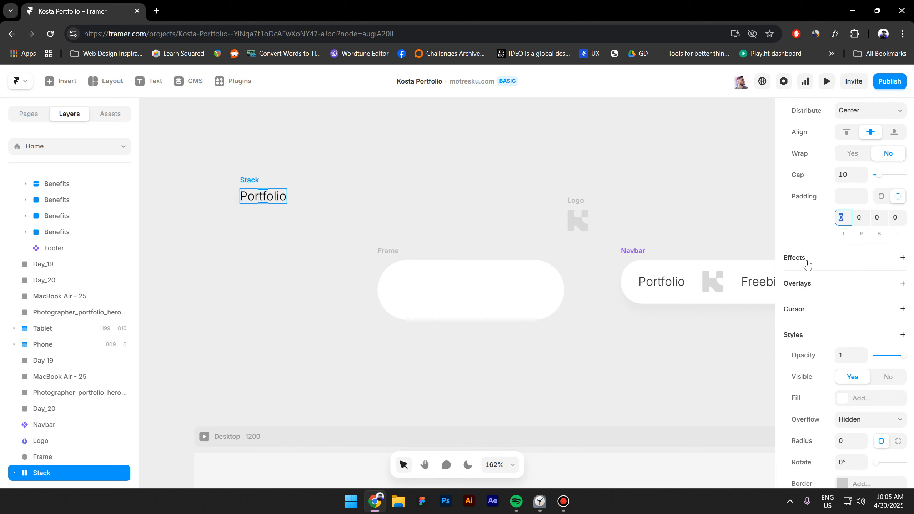
type("6")
key("Tab")
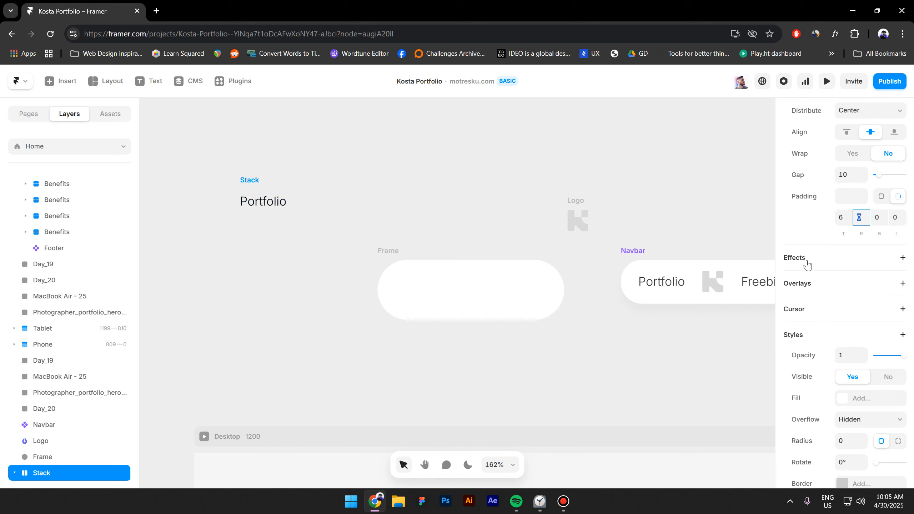
type("12")
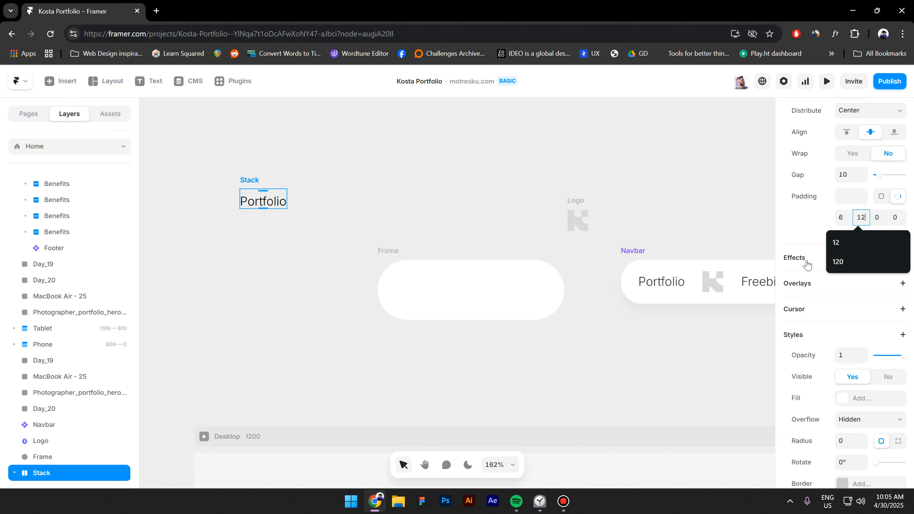
key("Tab")
type("6")
key("Tab")
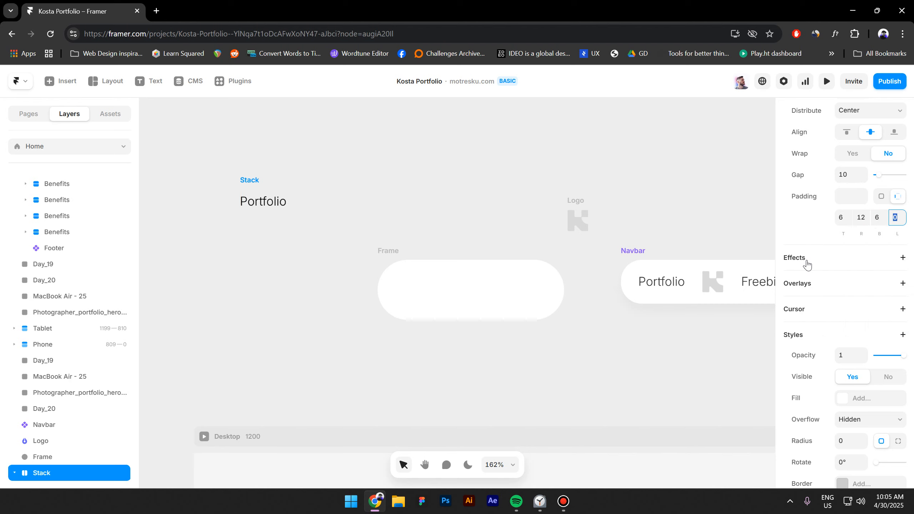
type("12")
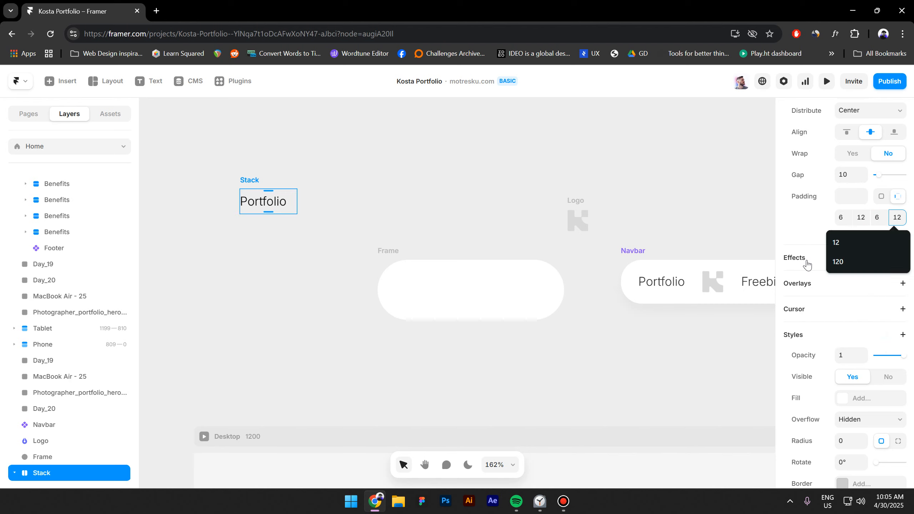
key("Return")
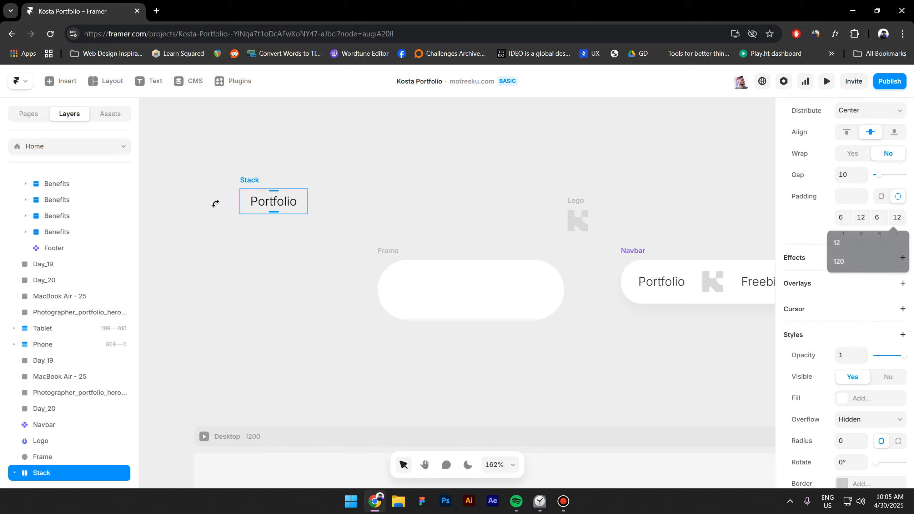
- Rename the stack layer to Label
double_click(44, 473)
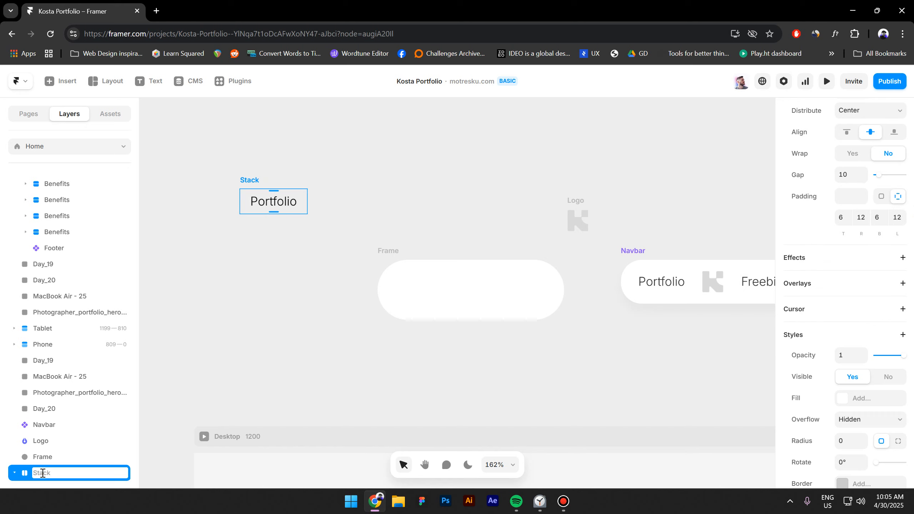
type("Label")
key("Return")
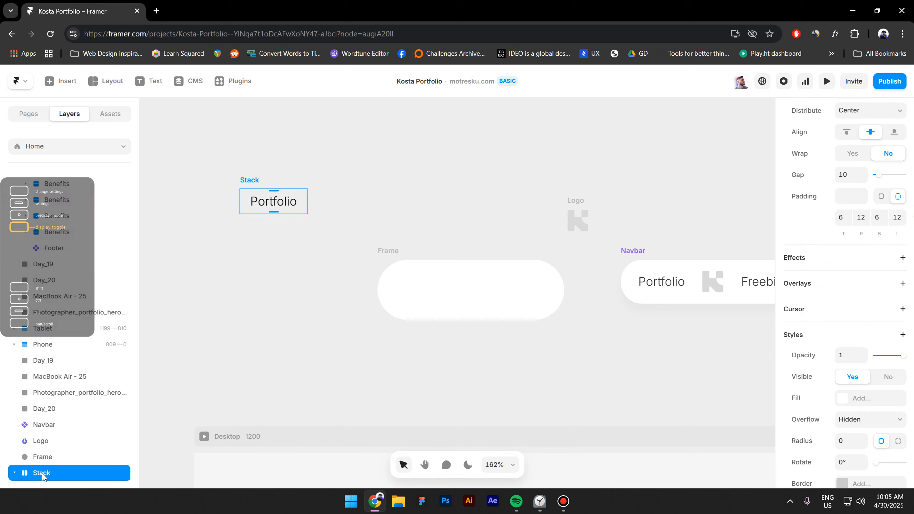
- Turn the Label stack into a component
right_click(252, 182)
left_click(268, 172)
left_click(498, 316)
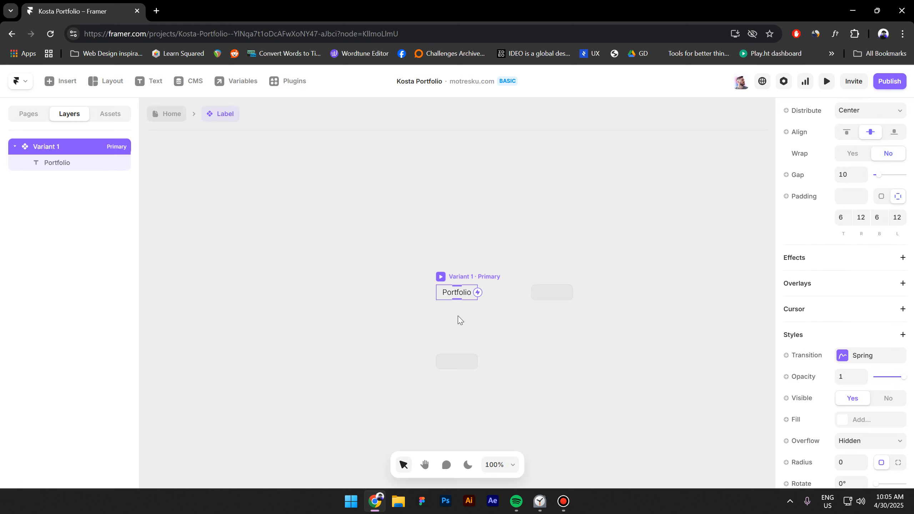
- Fill the Label component with the grey Border colour style
scroll(464, 369, "up", 3)
scroll(825, 320, "down", 3)
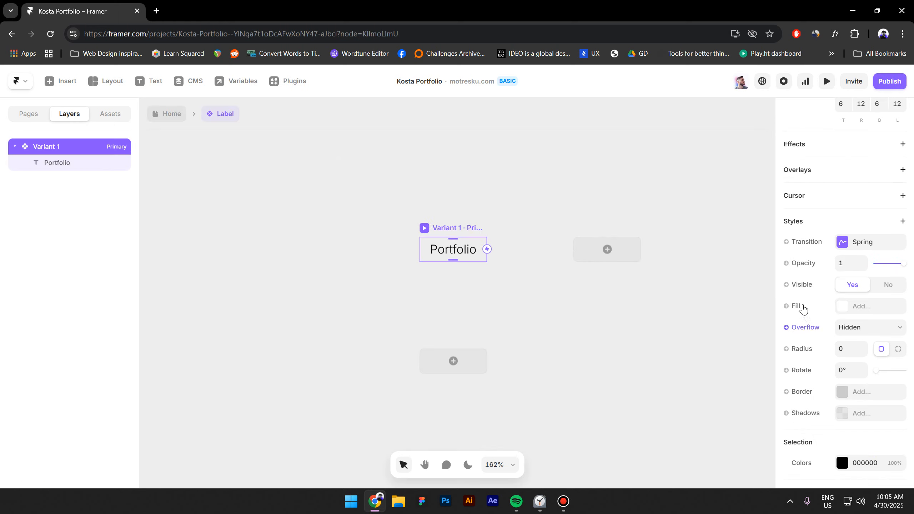
left_click(803, 307)
left_click(855, 310)
left_click(845, 310)
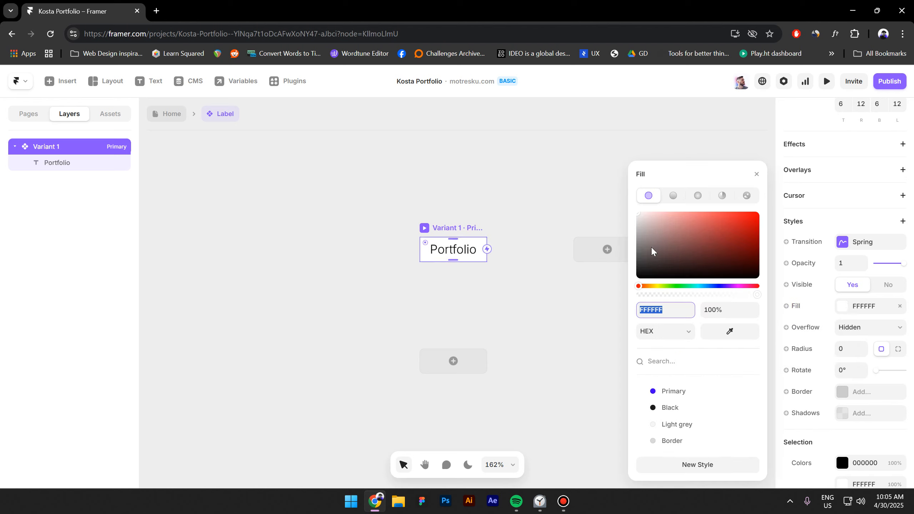
left_click(673, 442)
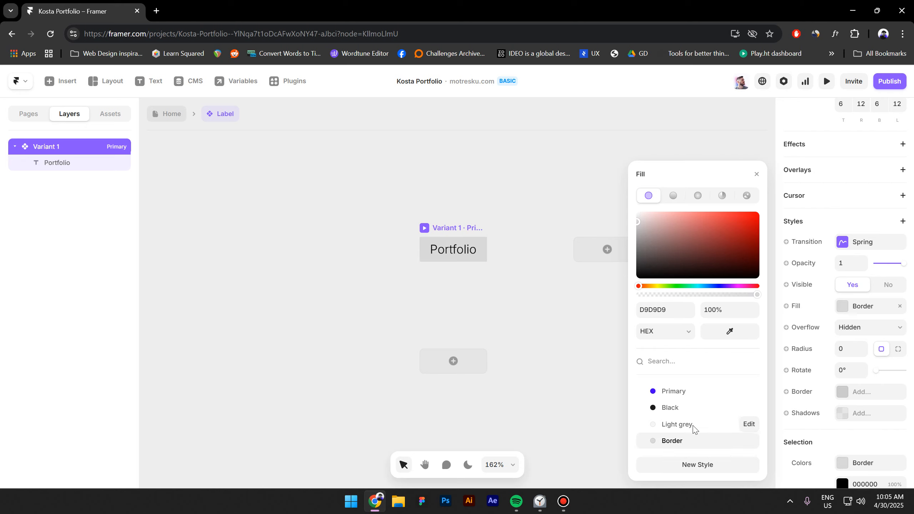
- Set the corner radius to 40 and add a new component variant
left_click(847, 349)
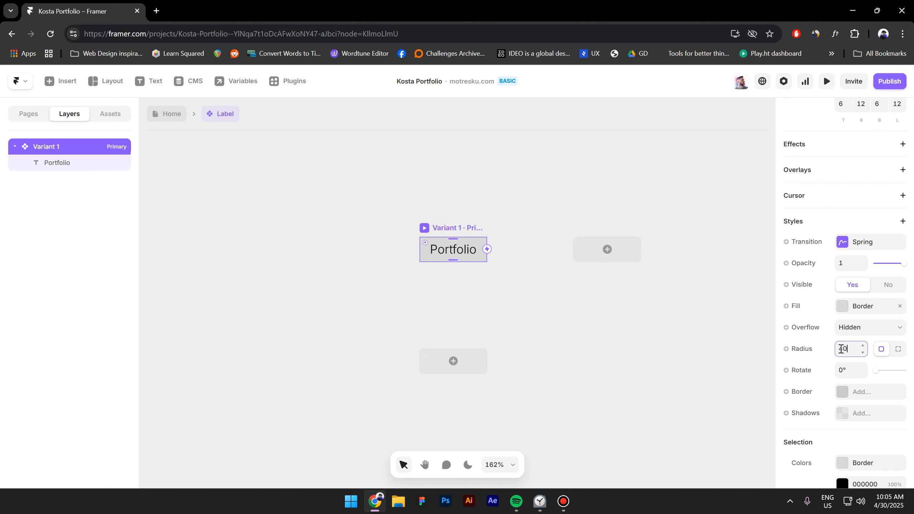
key("Return")
left_click(841, 349)
left_click(454, 361)
- Make the new variant a Hover state and set Primary's fill opacity to 0%
left_click(458, 373)
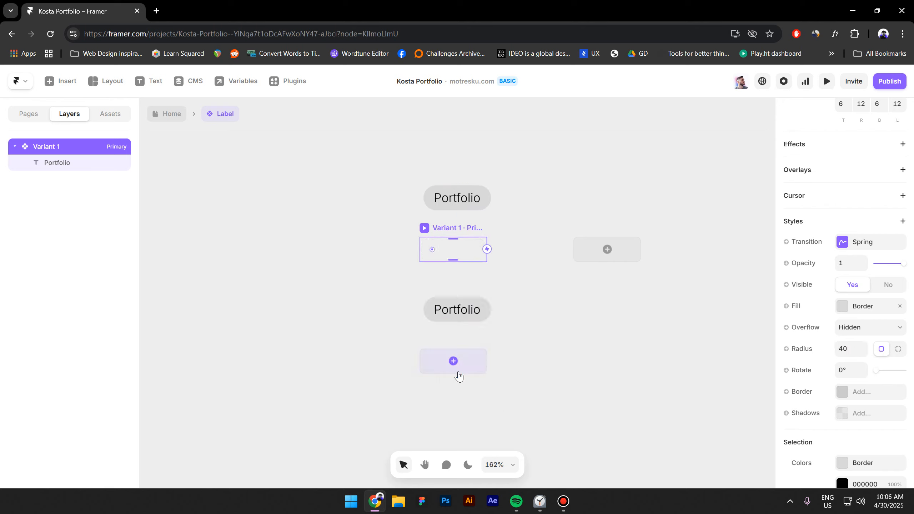
left_click(440, 214)
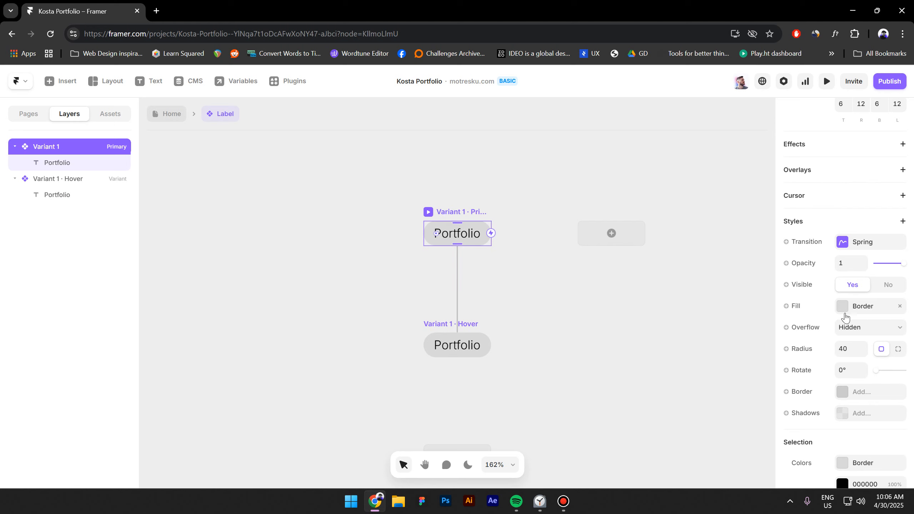
left_click(861, 308)
left_click(714, 309)
type("0")
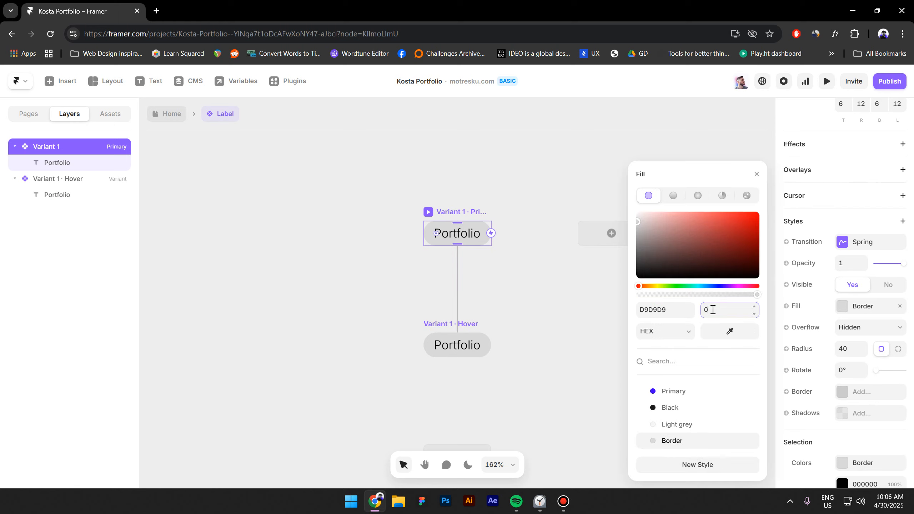
key("Return")
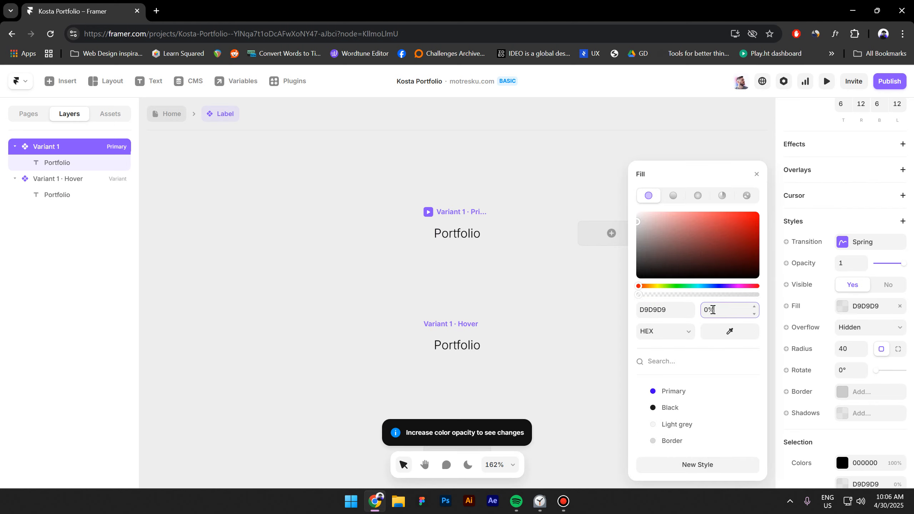
- Set the Hover variant's grey fill opacity to 100%
left_click(463, 324)
scroll(818, 352, "down", 3)
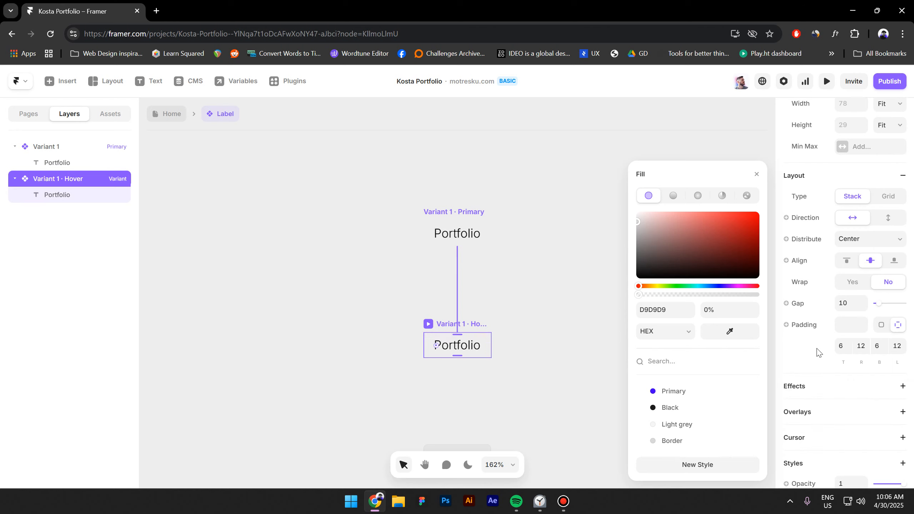
left_click(712, 308)
type("100")
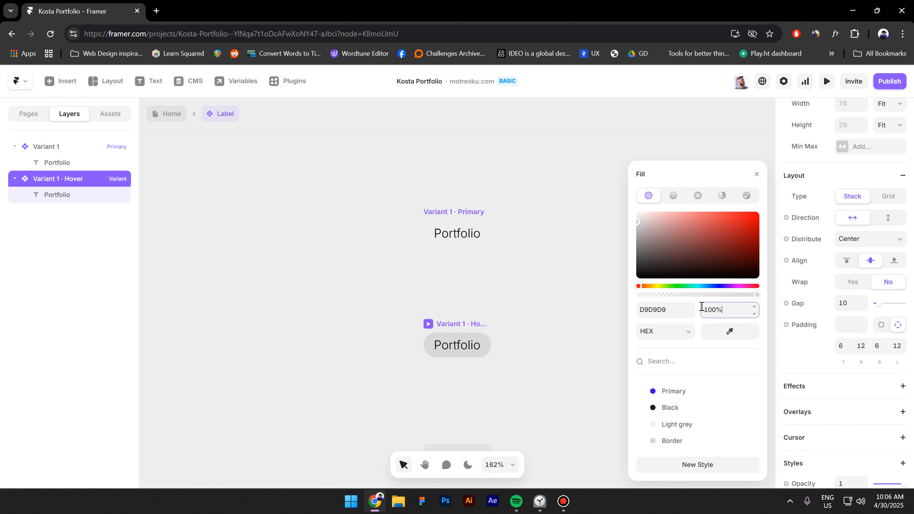
left_click(524, 245)
left_click(455, 238)
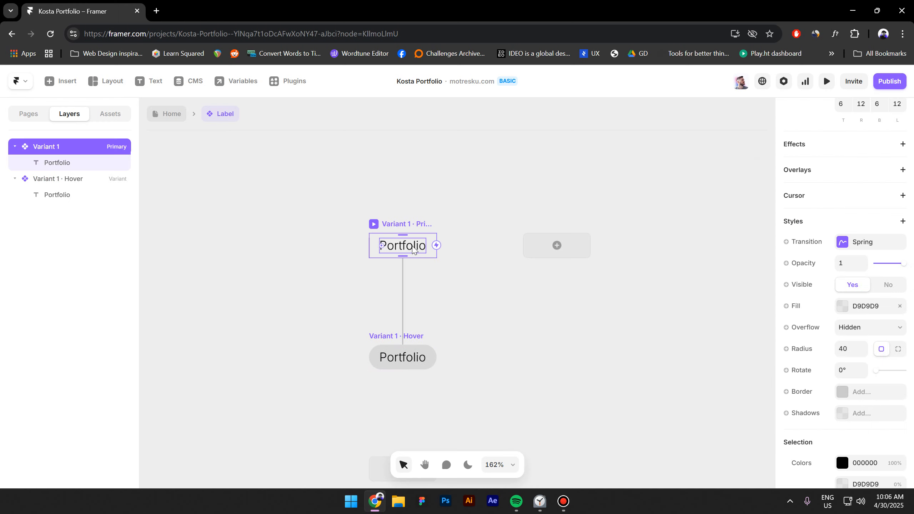
left_click(414, 250)
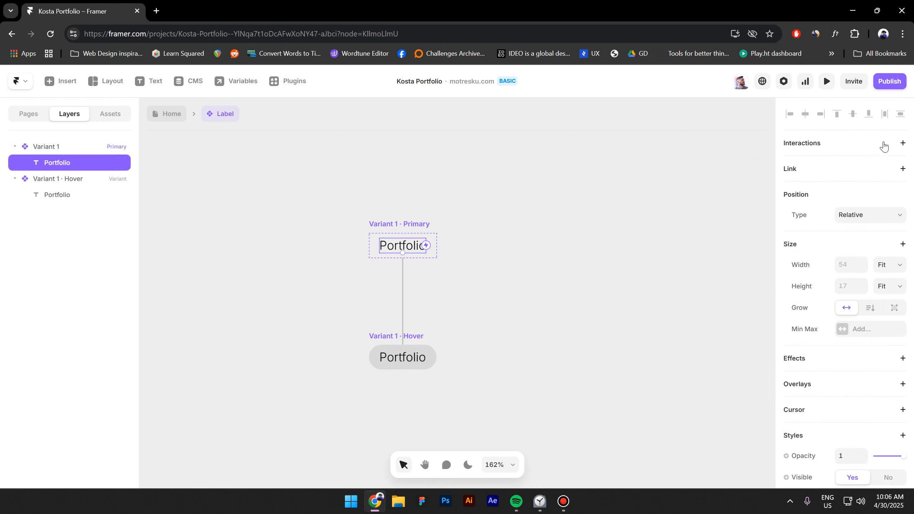
- Bind the Portfolio text content to a new text variable named Label
scroll(818, 324, "down", 10)
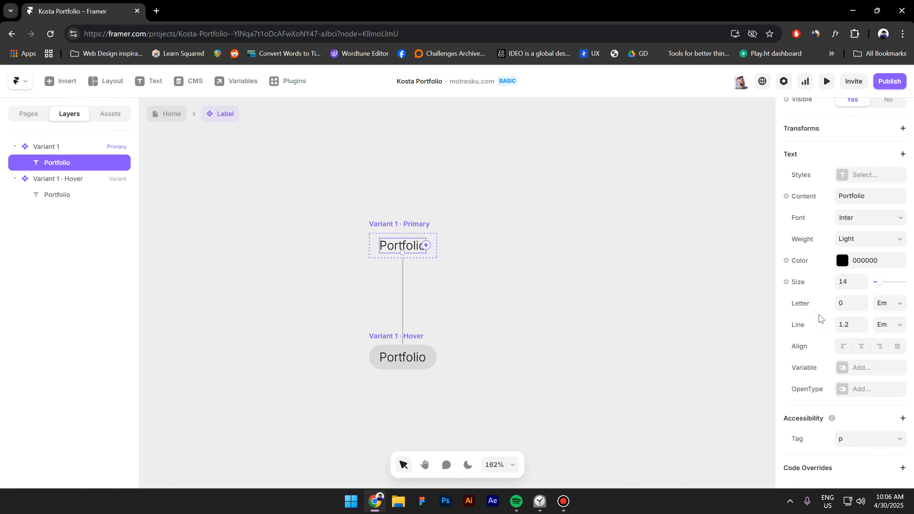
scroll(821, 319, "up", 2)
left_click(808, 251)
mouse_move(812, 270)
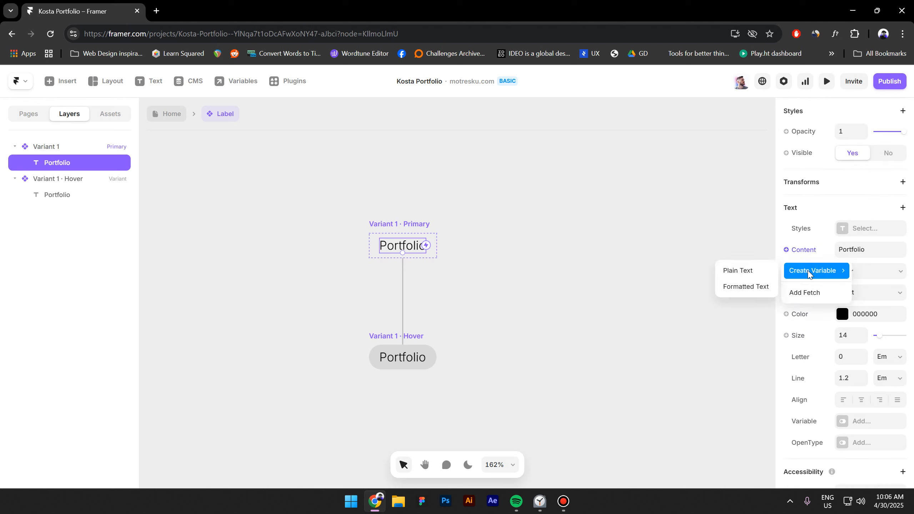
left_click(741, 271)
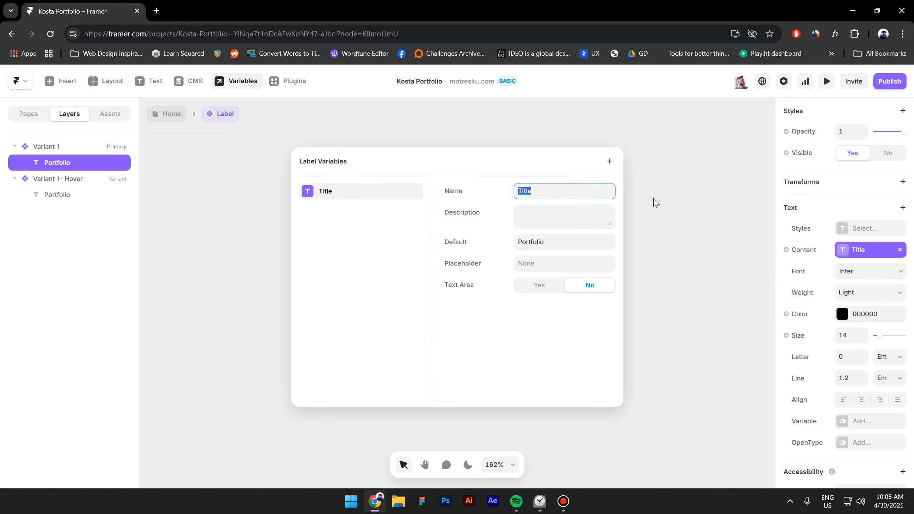
type("Label")
key("Return")
key("Escape")
- Add a link to the Portfolio text and make its destination a variable
scroll(862, 216, "up", 9)
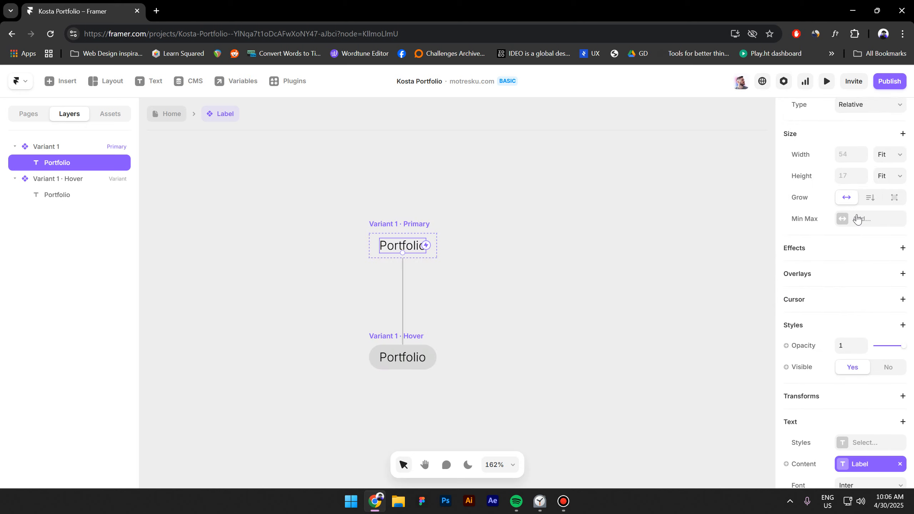
left_click(810, 170)
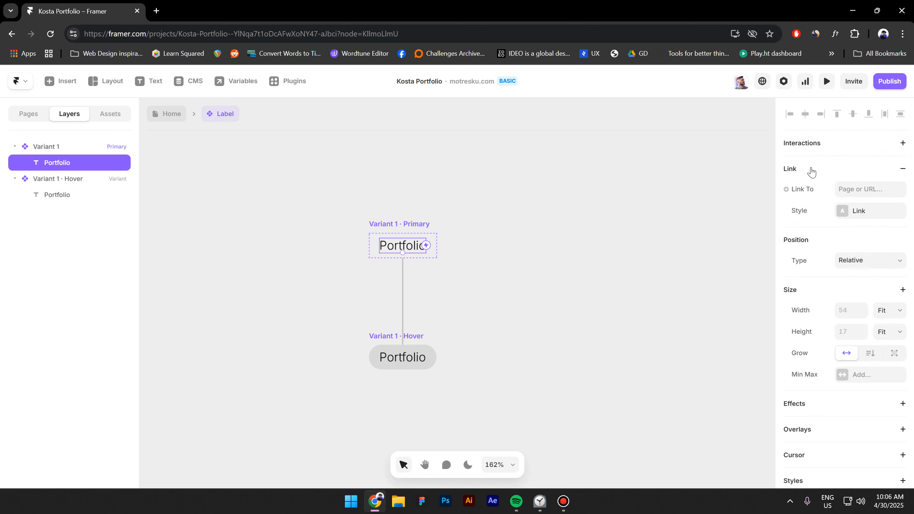
left_click(793, 190)
left_click(802, 214)
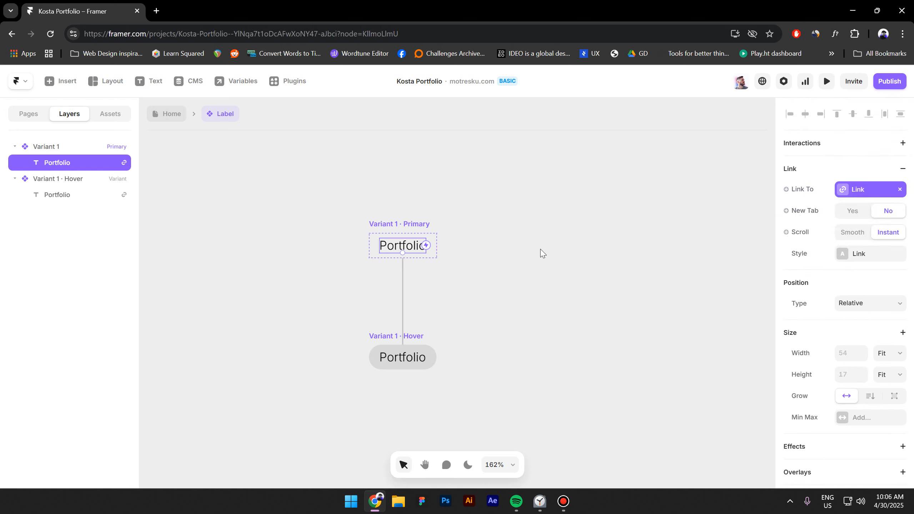
left_click(474, 272)
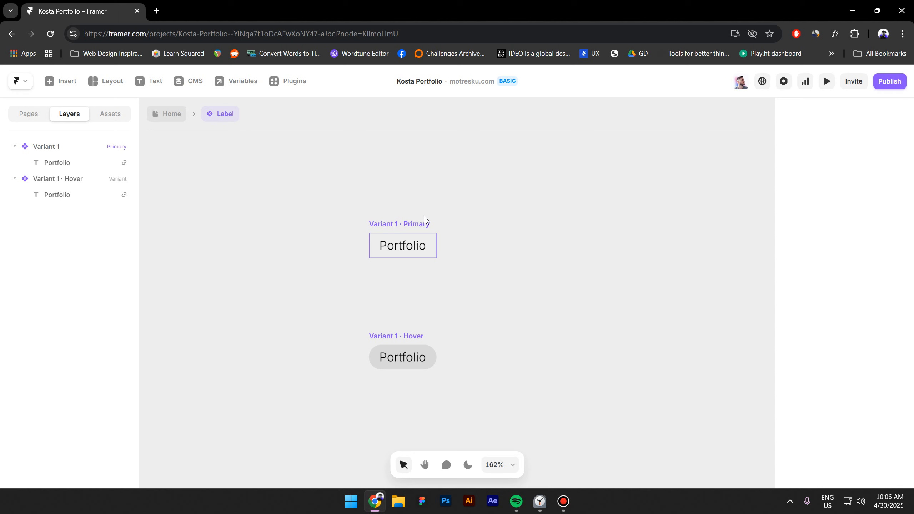
- Rename Variant 1 to Desktop
left_click(72, 152)
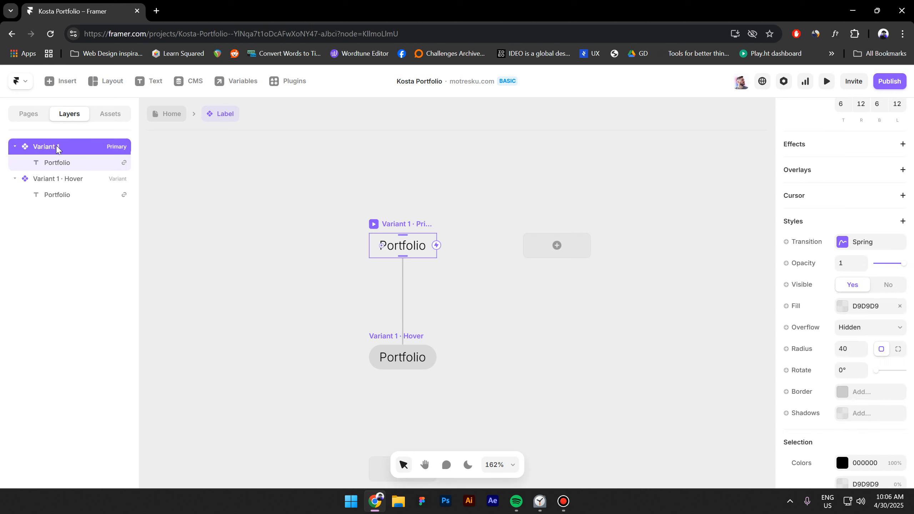
double_click(58, 148)
type("Desktop")
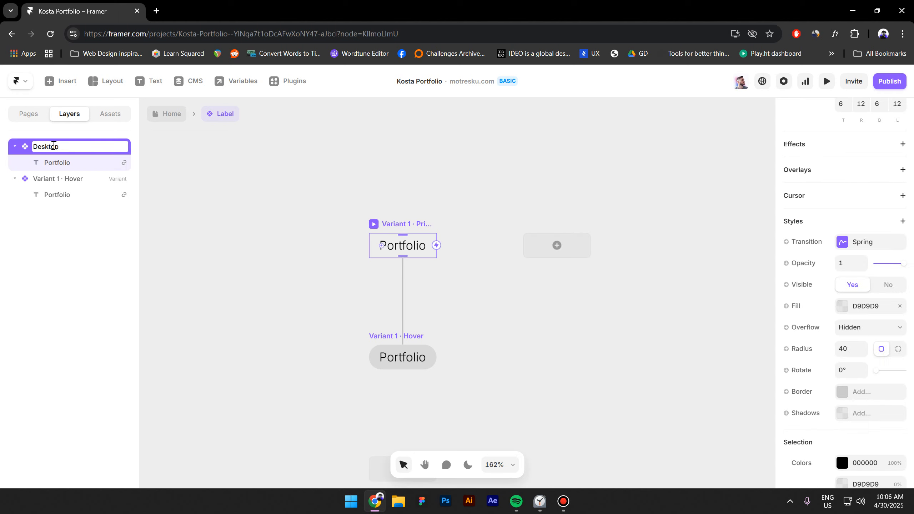
key("Return")
- Add a second variant beside the Desktop variant
left_click(487, 300)
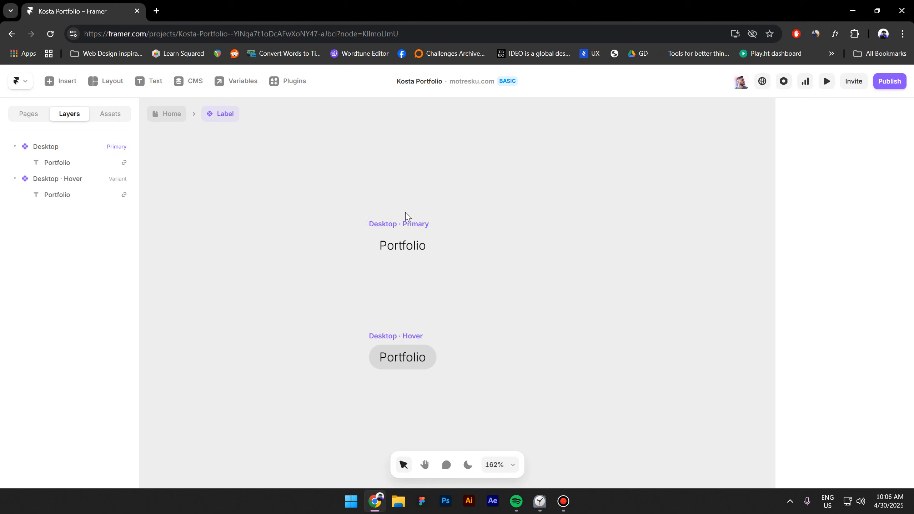
left_click(406, 224)
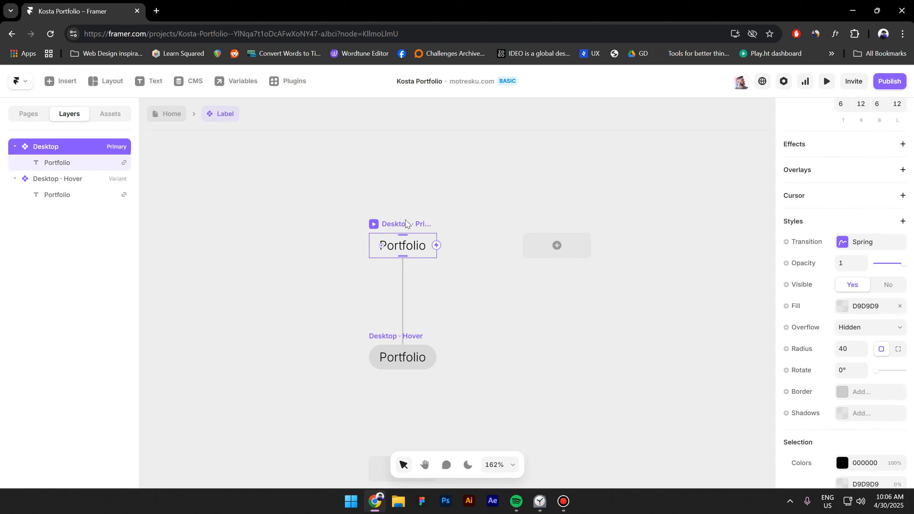
left_click(552, 249)
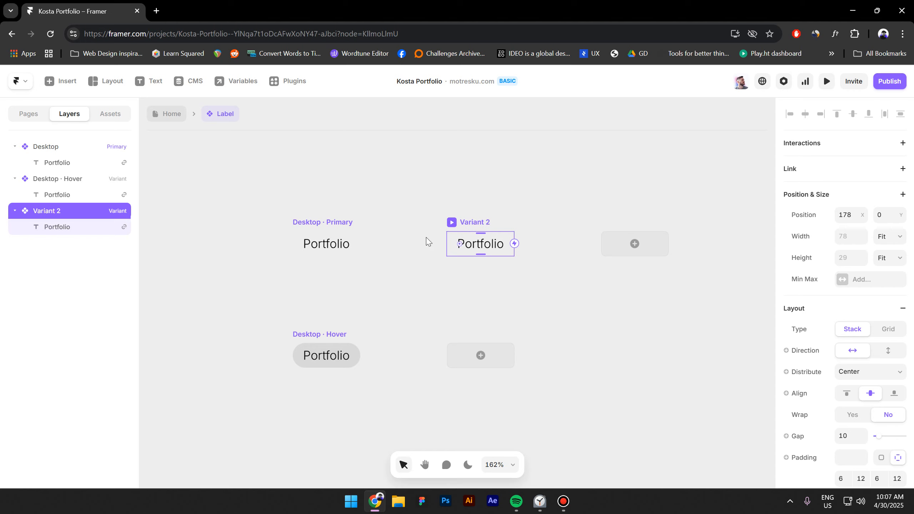
- Rename Variant 2 to Mobile and add a third variant named Logo
double_click(54, 211)
type("Mobile")
key("Return")
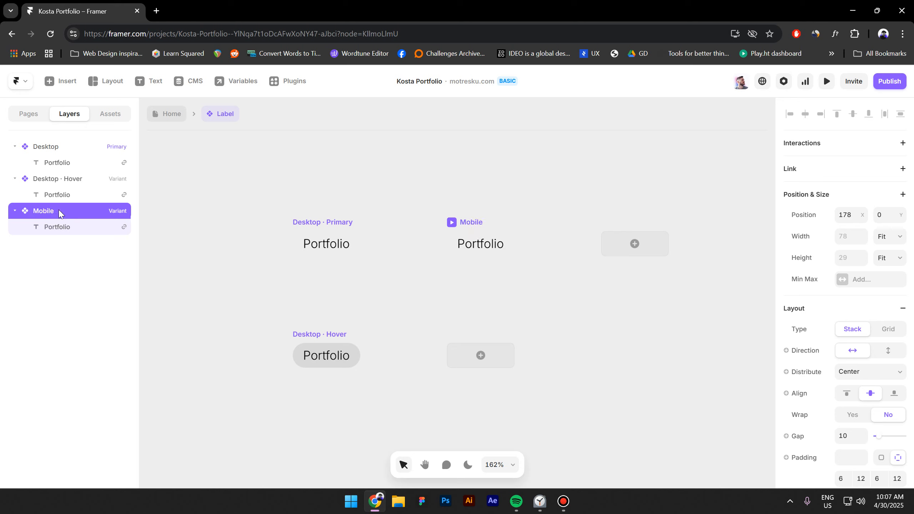
left_click(607, 248)
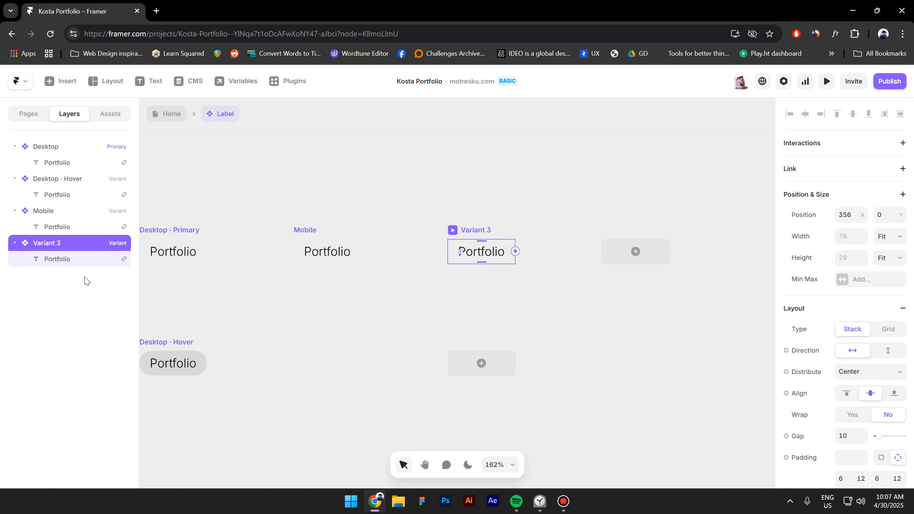
double_click(50, 243)
type("Logo")
key("Return")
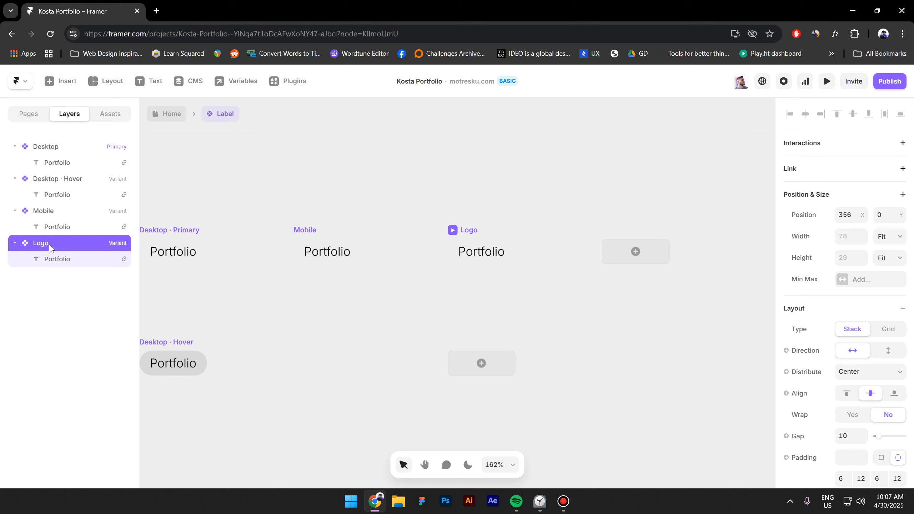
- Hide the Portfolio text in the Logo variant
left_click(491, 251)
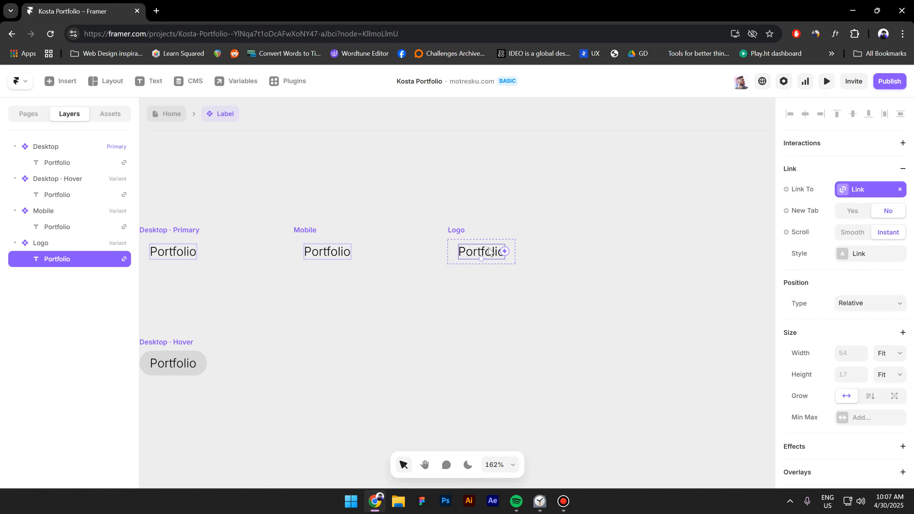
scroll(867, 346, "down", 5)
scroll(890, 369, "down", 2)
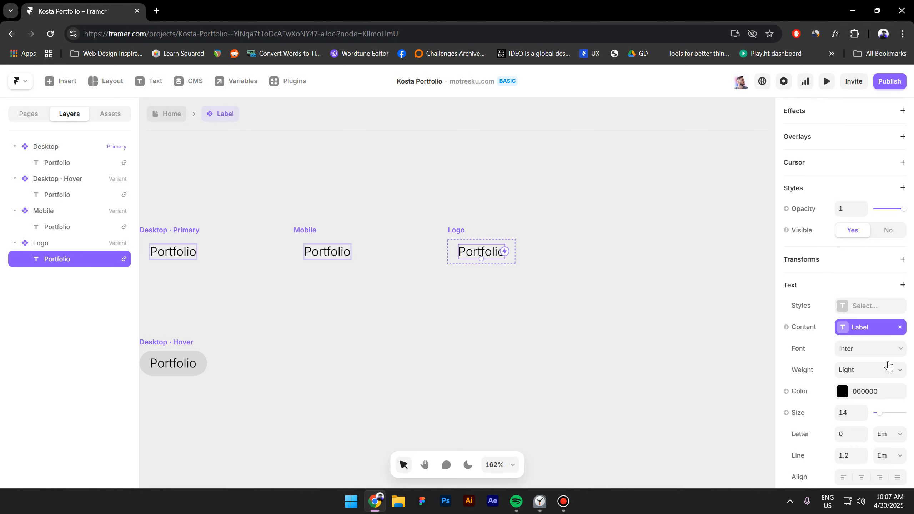
left_click(887, 191)
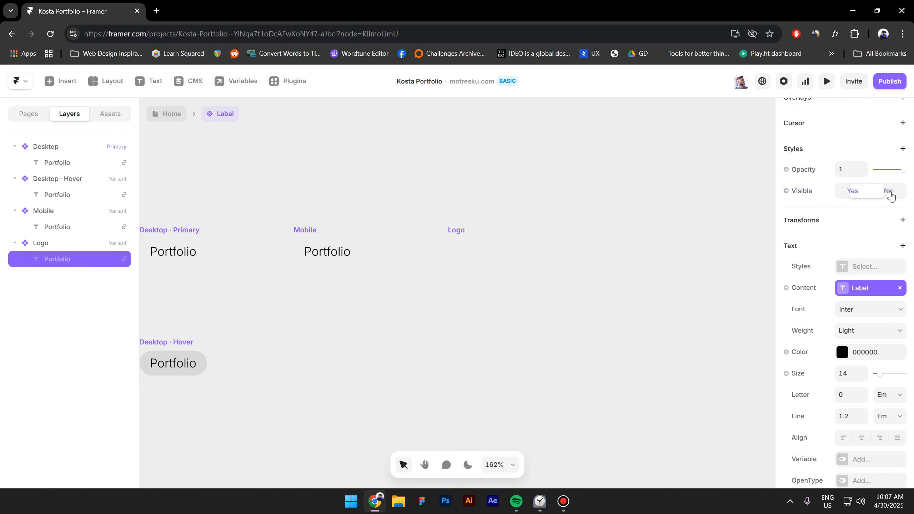
left_click(159, 115)
- Paste the Home page Logo graphic into the Label component's variants
left_click(584, 222)
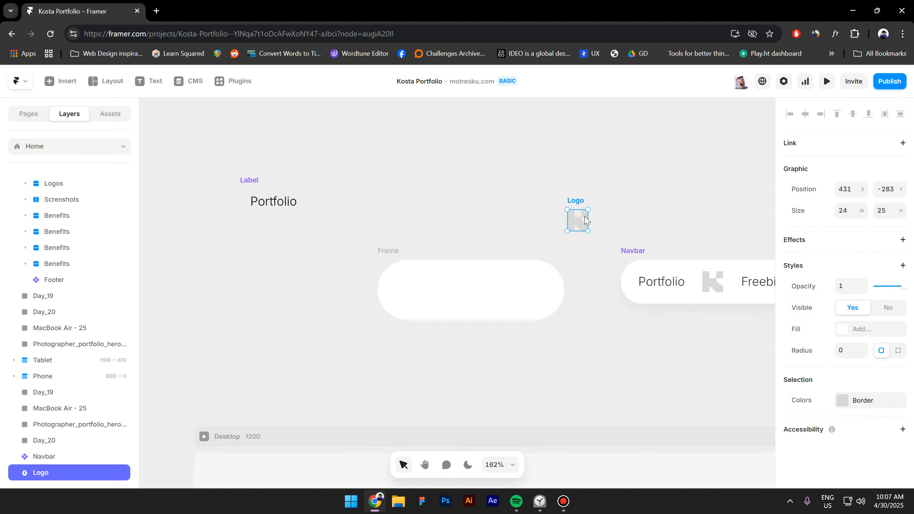
double_click(239, 180)
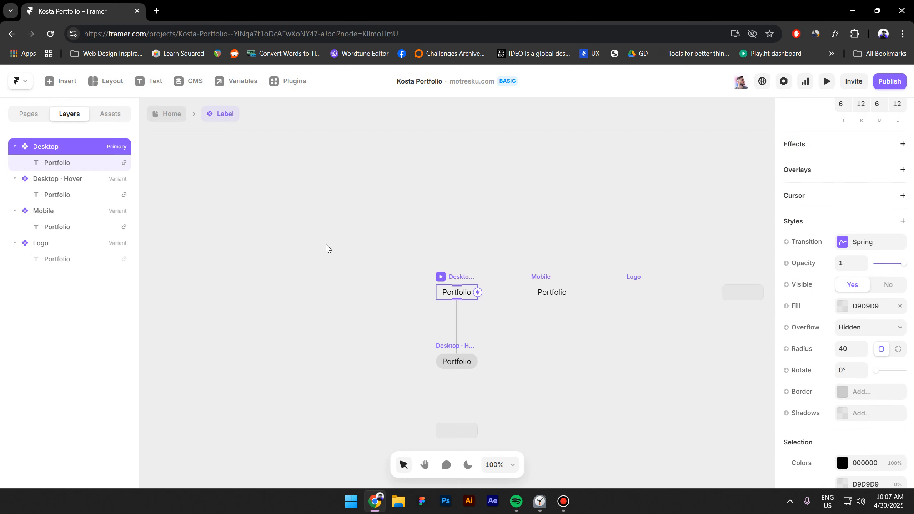
left_click(620, 253)
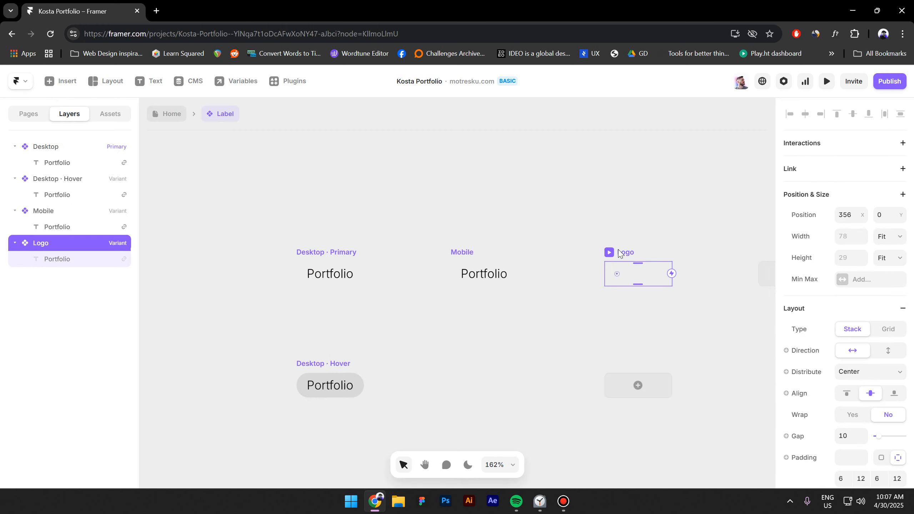
key("ctrl+v")
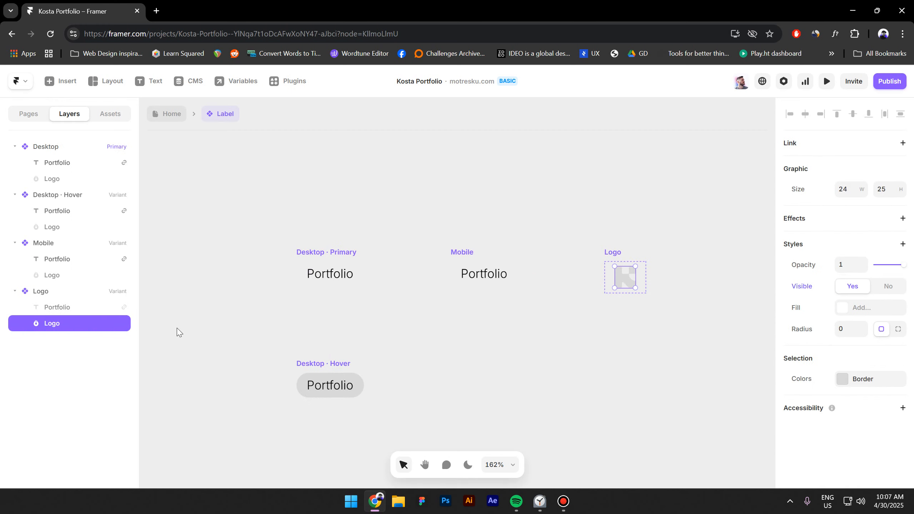
double_click(43, 292)
left_click(192, 314)
left_click(46, 293)
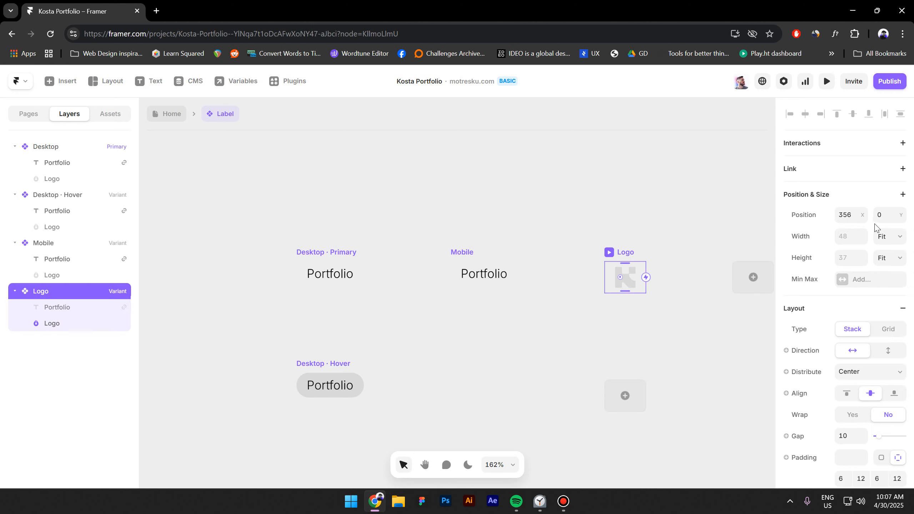
- Give the Logo variant a fixed width and height of 25
left_click(894, 238)
left_click(892, 251)
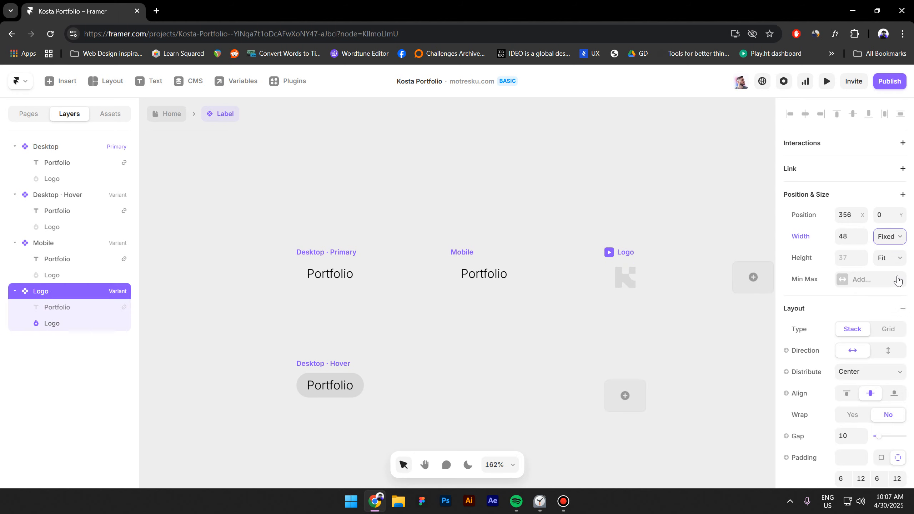
left_click(892, 258)
left_click(892, 275)
left_click(850, 236)
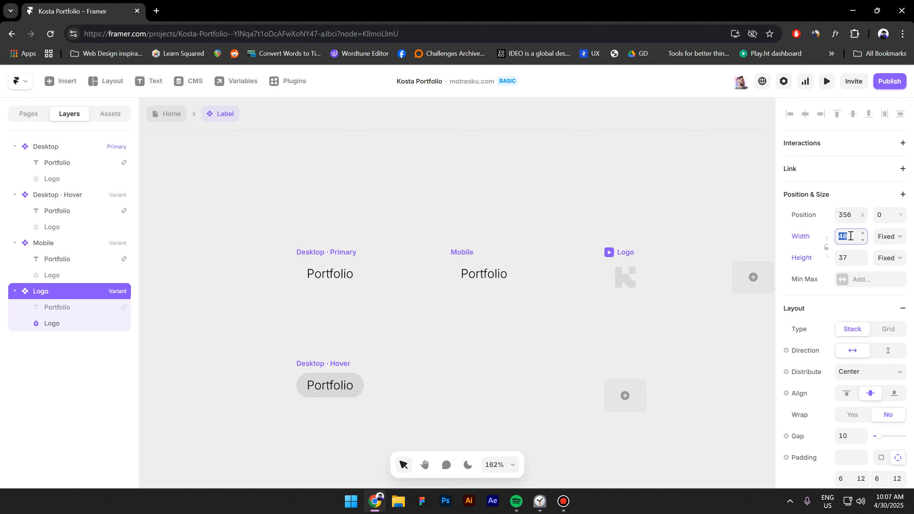
type("25")
key("Tab")
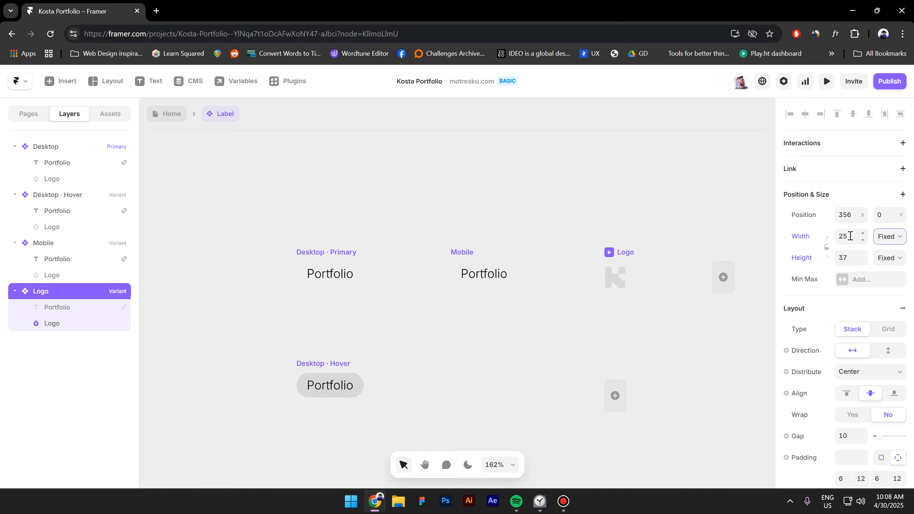
left_click(856, 258)
type("25")
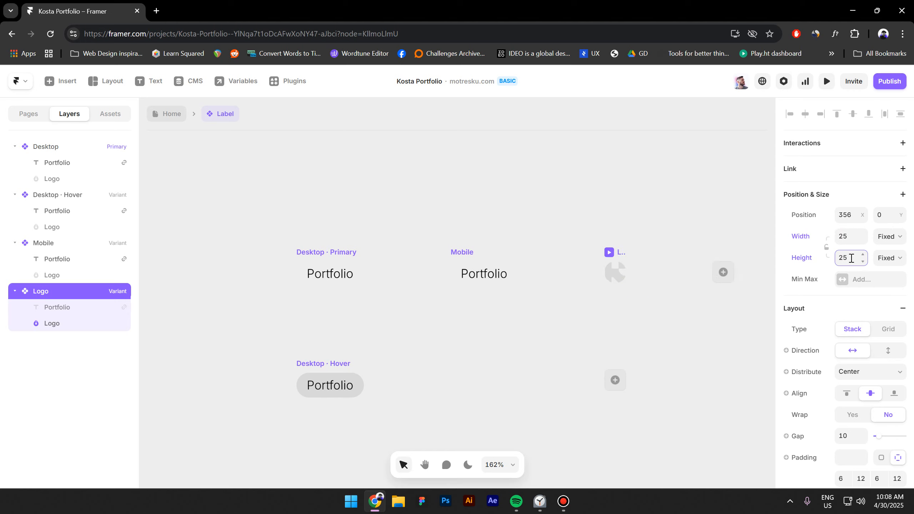
- Shrink the Logo graphic inside the Logo variant to 18×19
key("shift+2")
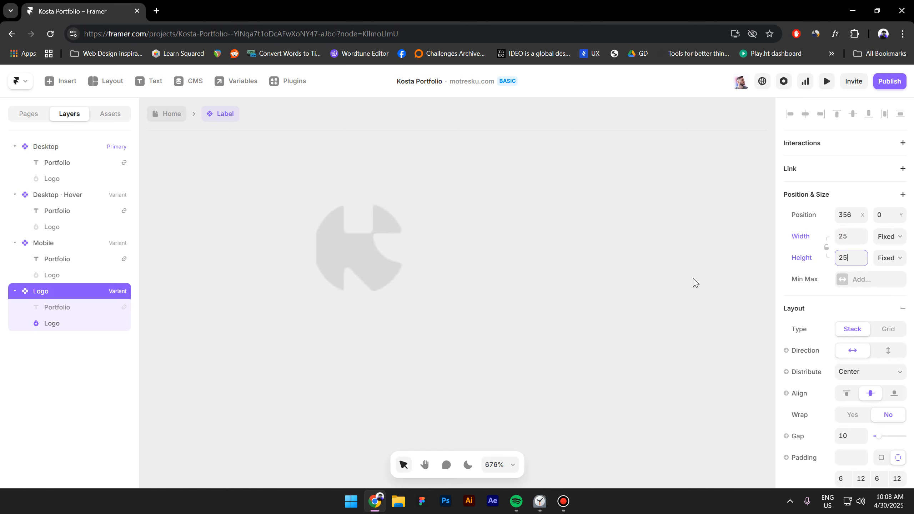
left_click(65, 324)
left_click_drag(405, 283, 394, 282)
scroll(555, 226, "down", 10)
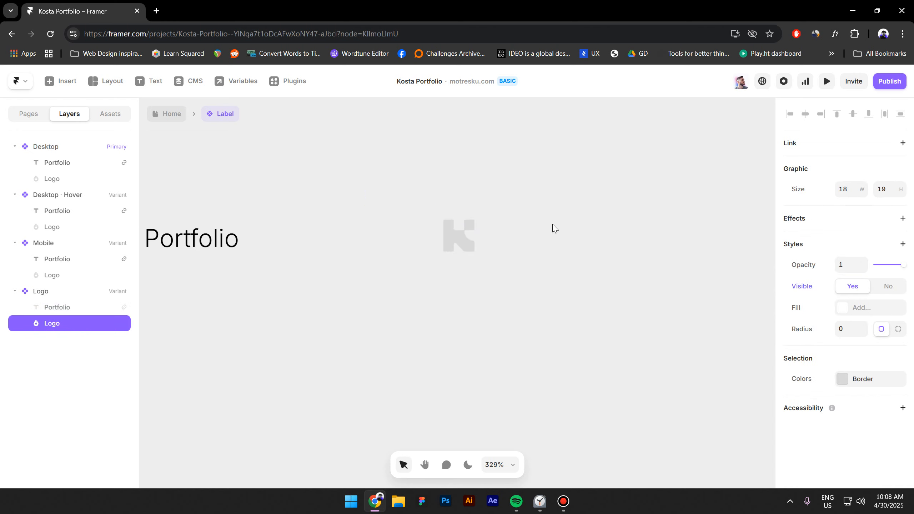
- Add a fourth variant named Arrow and hide its logo graphic
key("Escape")
left_click(507, 273)
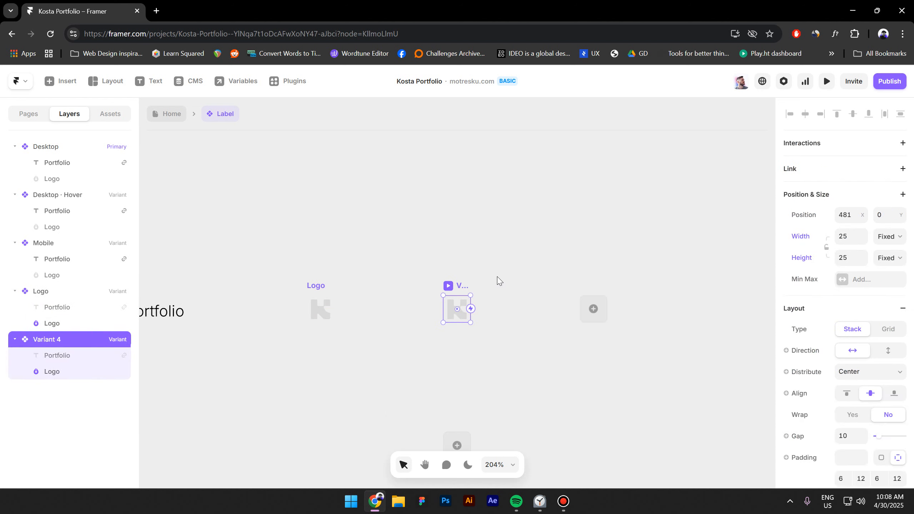
double_click(49, 339)
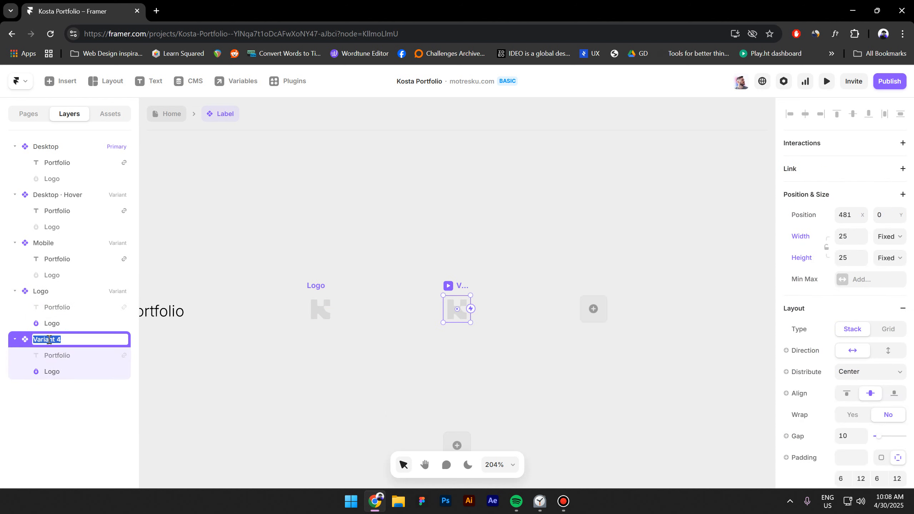
type("Arrow")
key("Return")
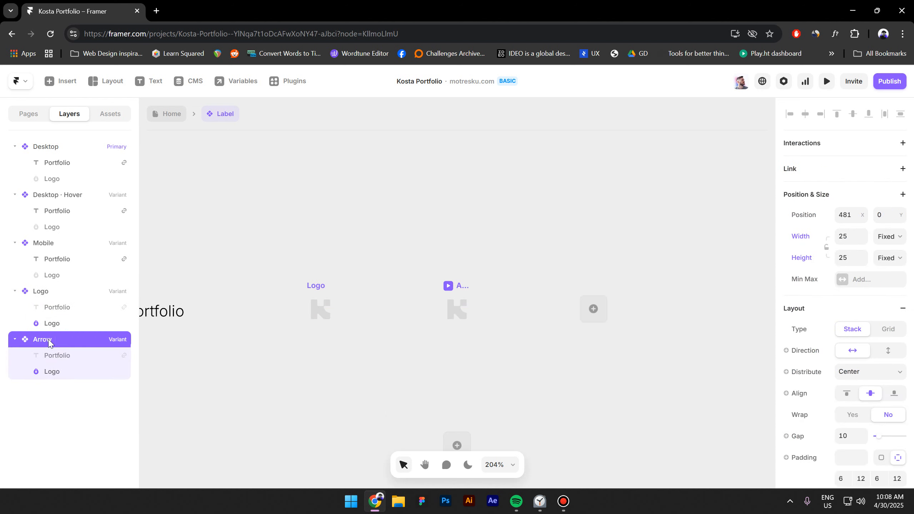
left_click(59, 373)
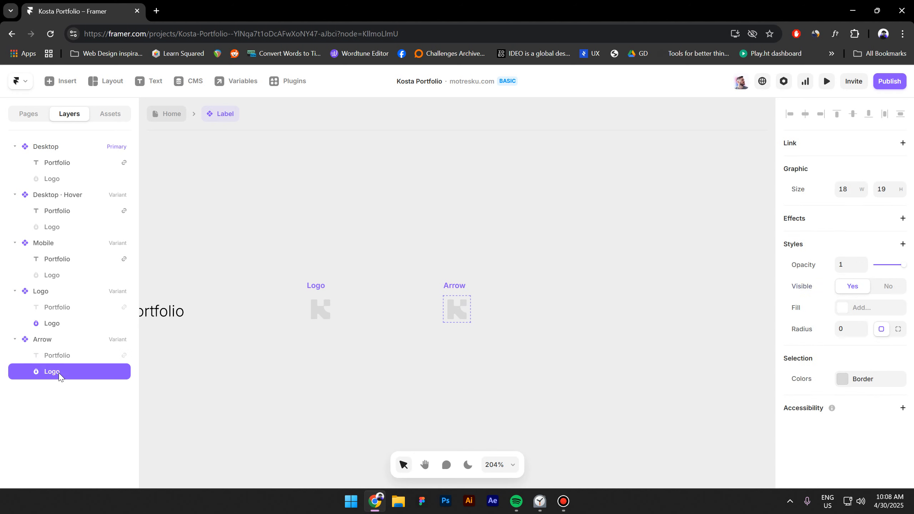
left_click(877, 288)
- Search Bootstrap Icons for 'arrow' and drop the up-arrow icon onto the canvas
key("ctrl+k")
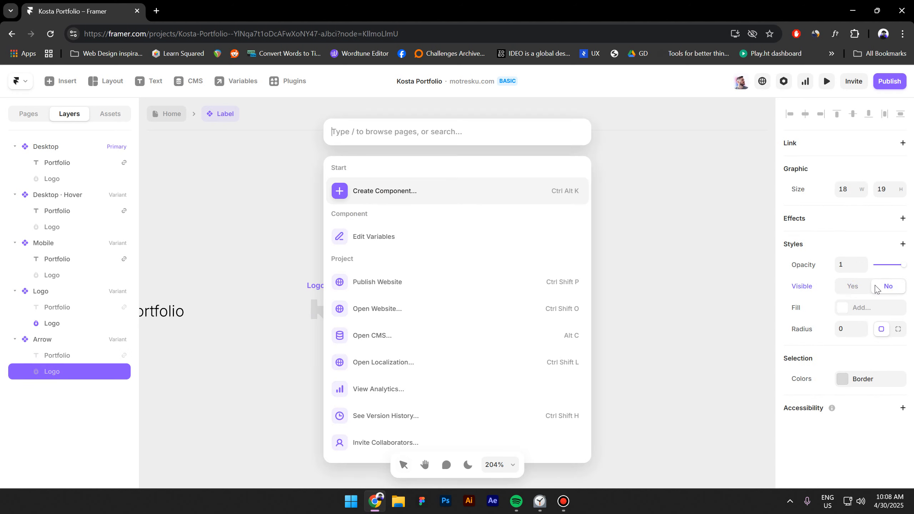
type("ico")
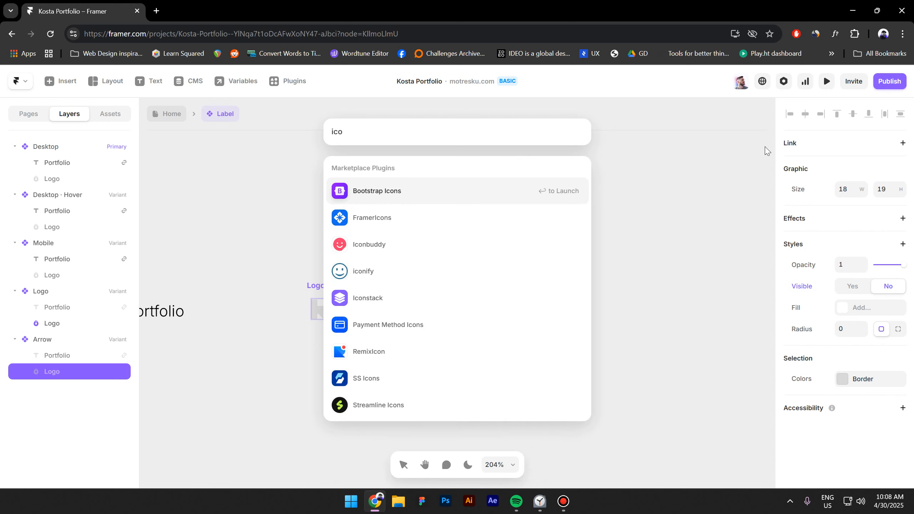
left_click(500, 195)
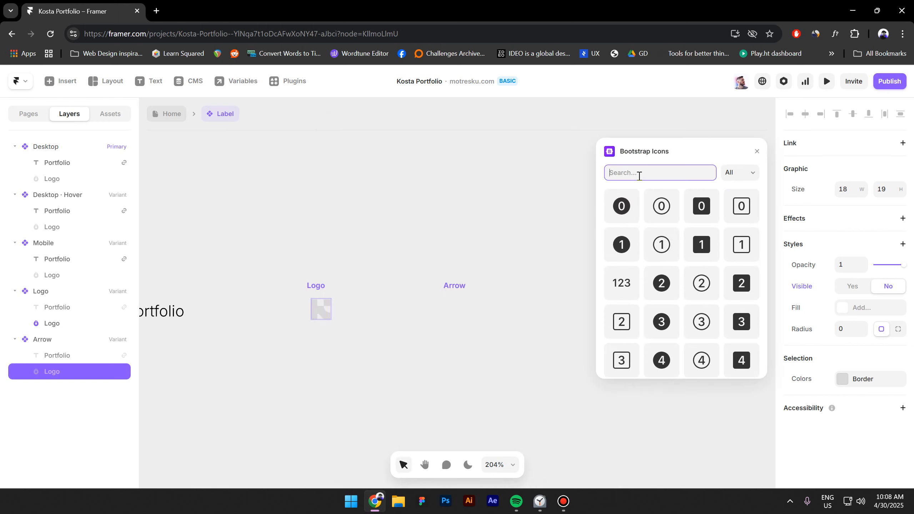
type("arrow")
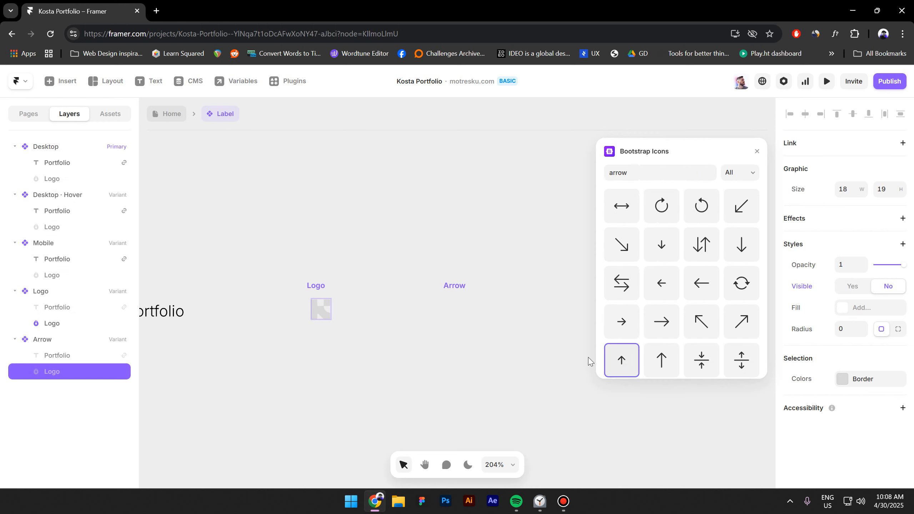
left_click_drag(621, 361, 433, 359)
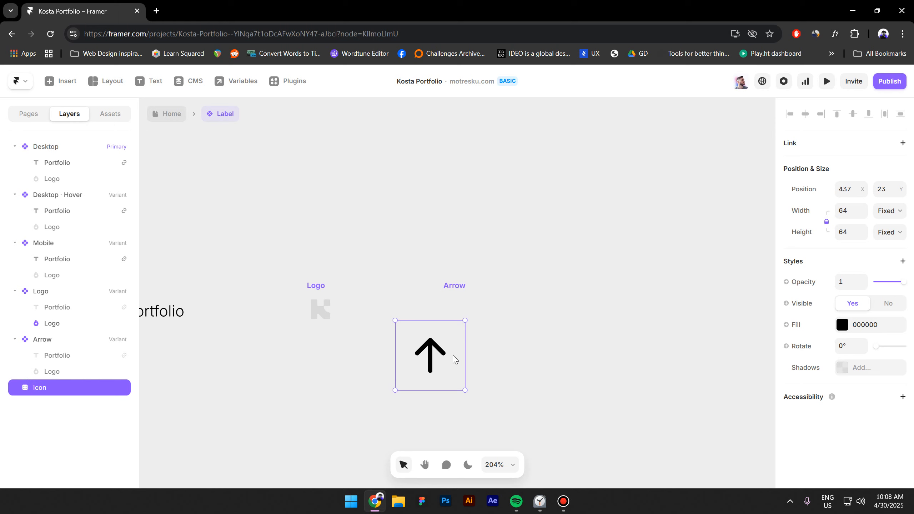
- Move the arrow icon into the Arrow variant and shrink it to about 24×24
key("Delete")
left_click(457, 287)
key("ctrl+z")
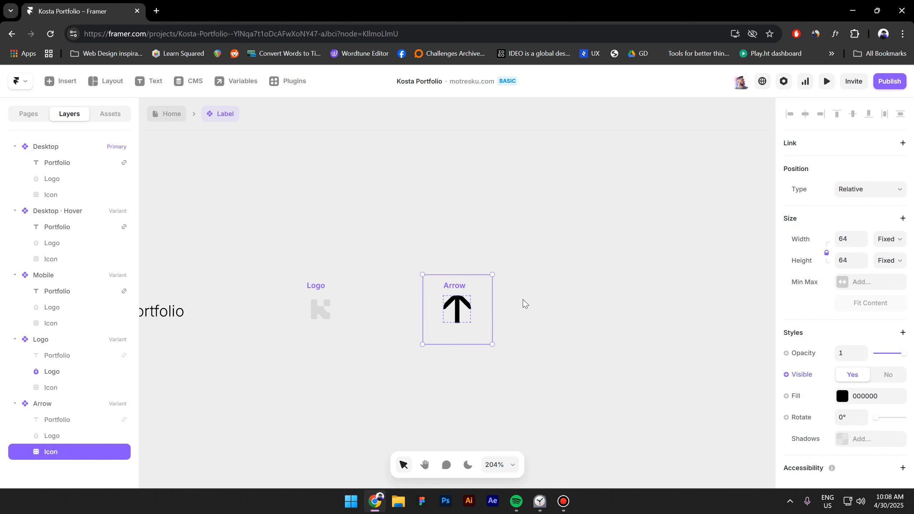
left_click_drag(472, 343, 468, 302)
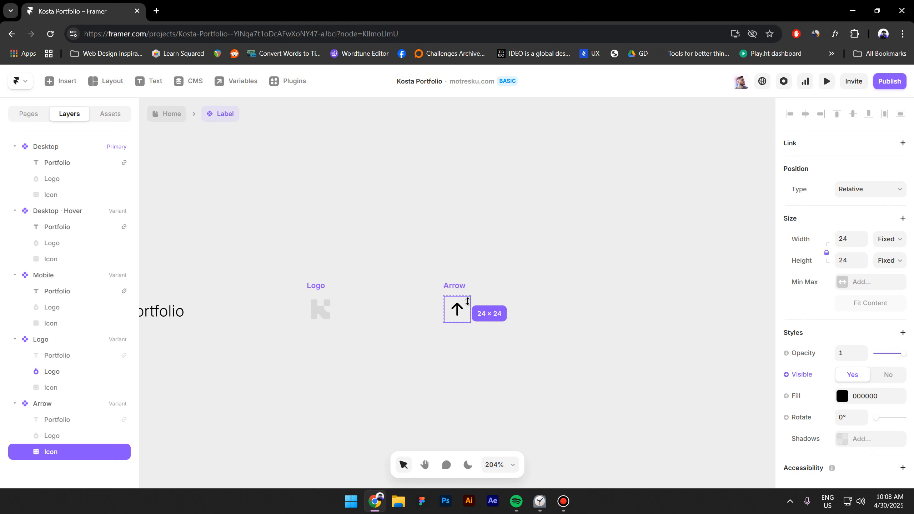
left_click(487, 378)
- Add a Hover state variant to the Arrow label
left_click(456, 286)
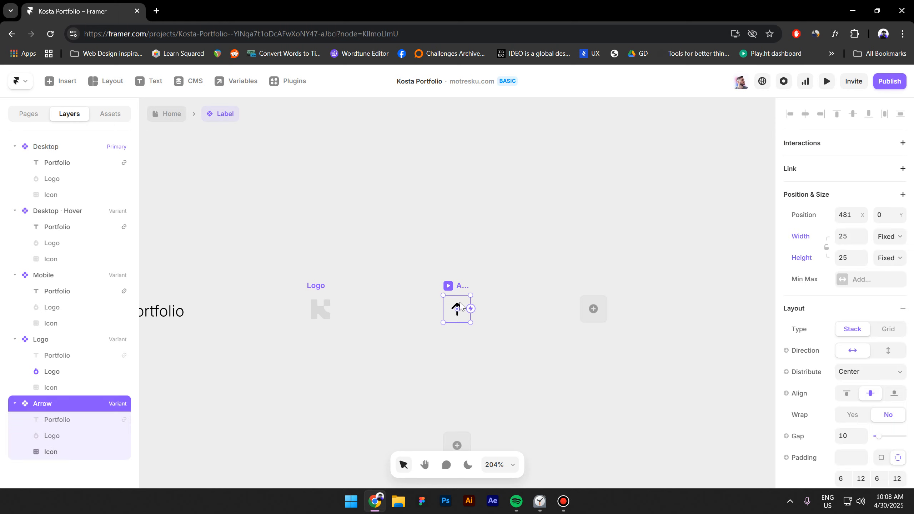
scroll(458, 371, "down", 2)
left_click(458, 412)
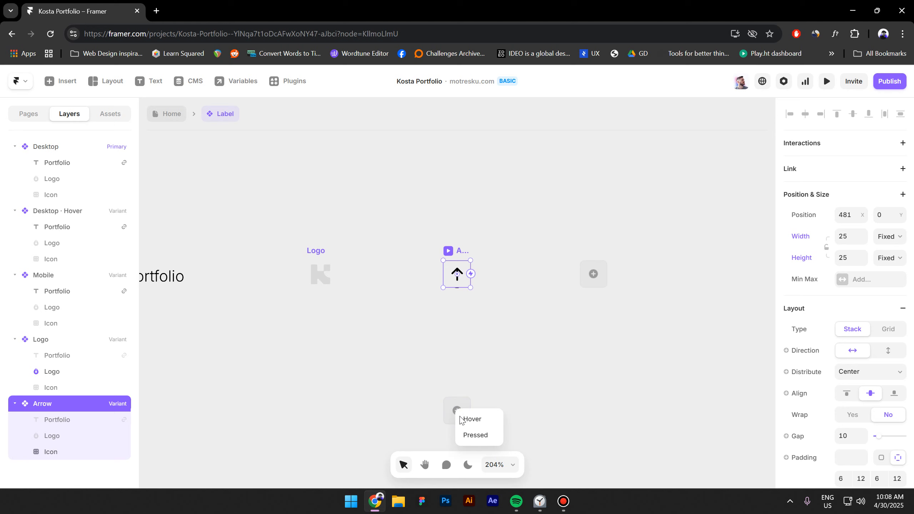
left_click(469, 419)
key("shift+2")
scroll(496, 324, "up", 6)
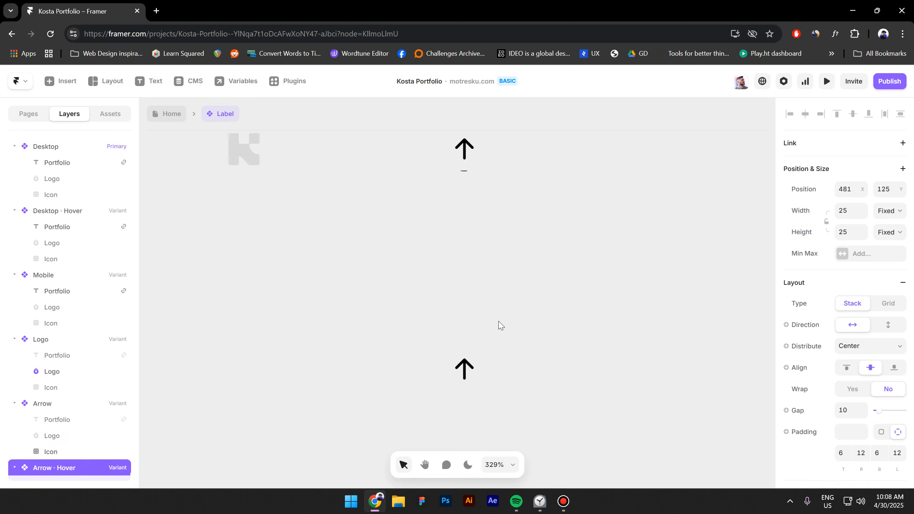
scroll(491, 324, "down", 2)
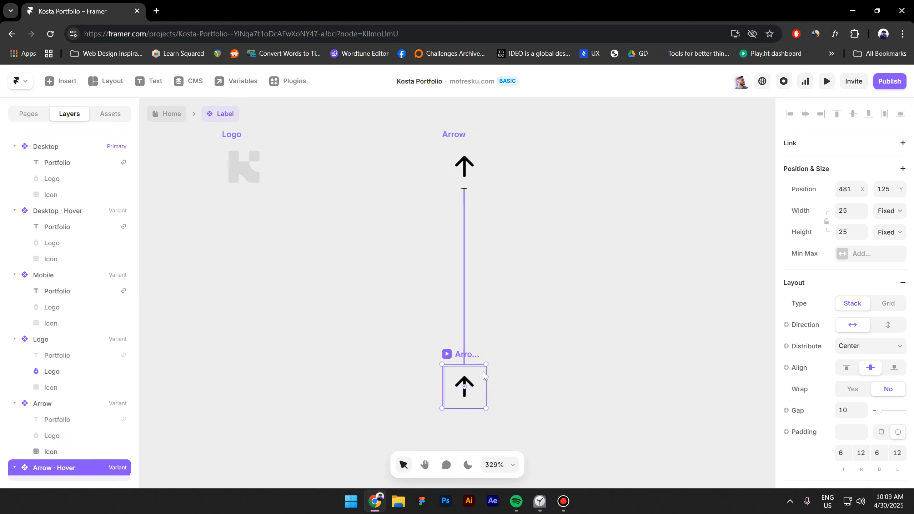
scroll(864, 360, "down", 7)
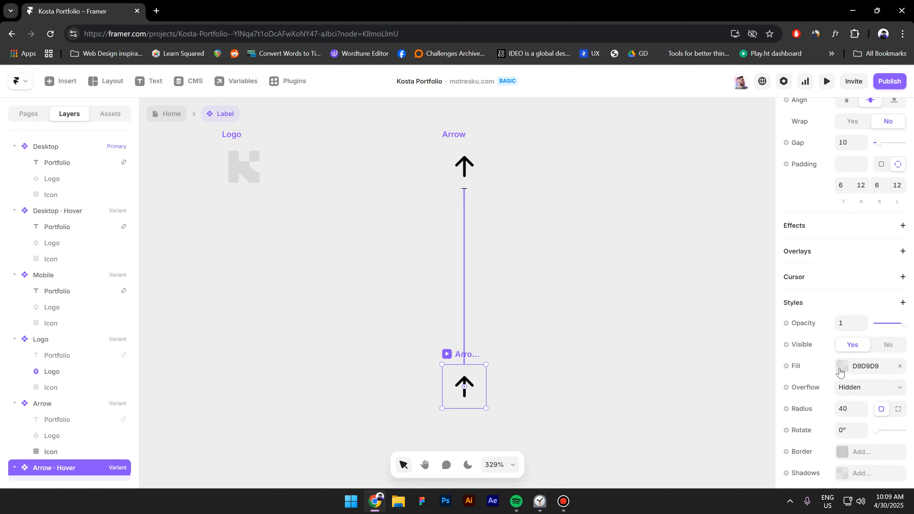
- Give the Arrow hover variant a D9D9D9 fill at 100% opacity with radius 40
left_click(842, 367)
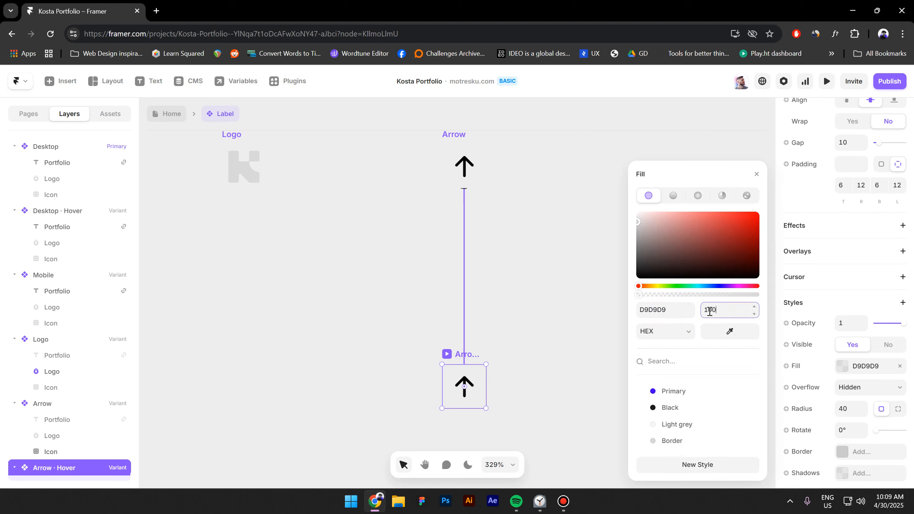
key("Return")
scroll(479, 290, "up", 2)
left_click(518, 244)
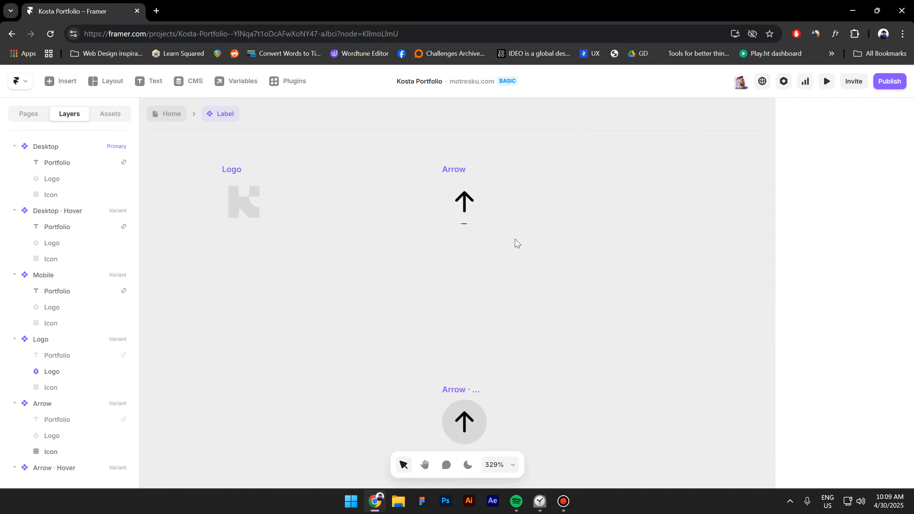
scroll(468, 201, "down", 3)
- Add a link to the Arrow variant bound to a newly created Link 2 variable
left_click(466, 182)
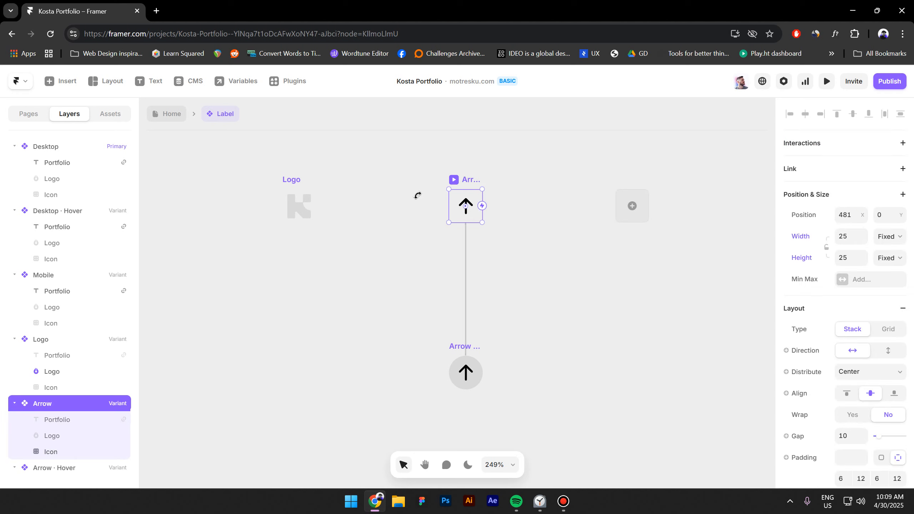
left_click(815, 177)
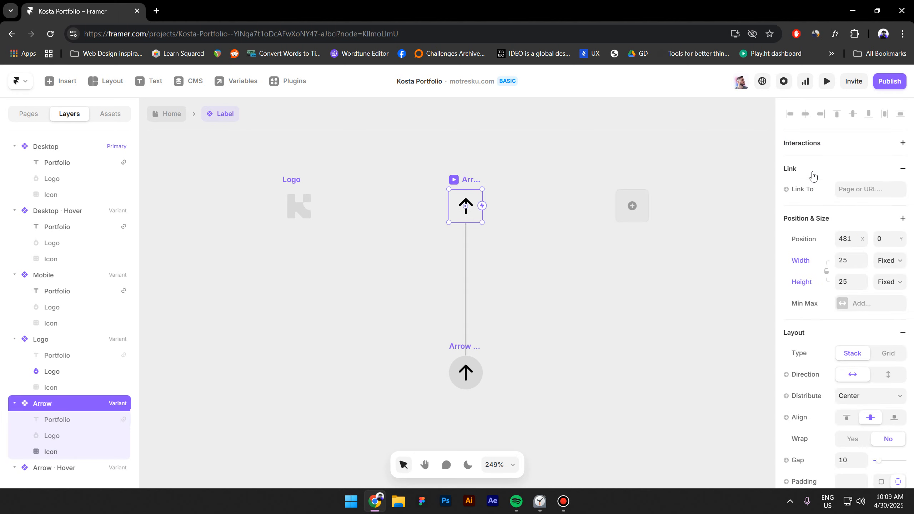
left_click(806, 190)
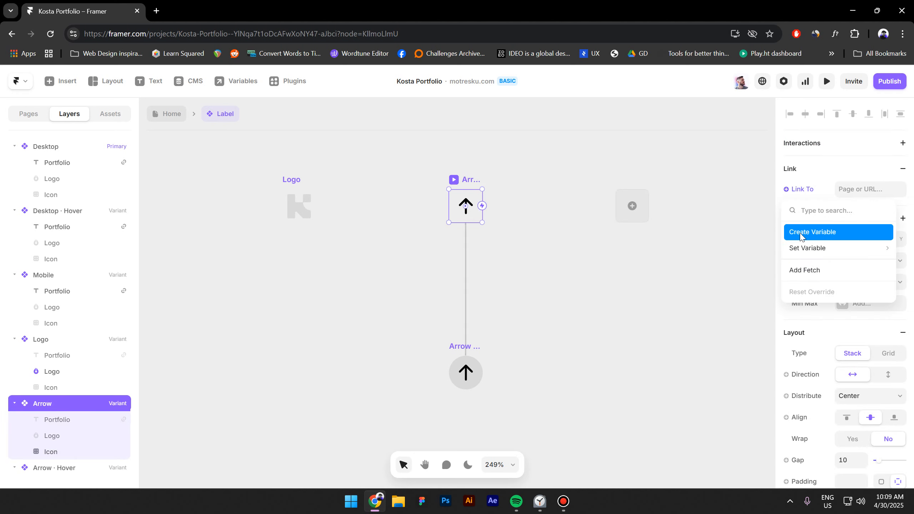
left_click(804, 234)
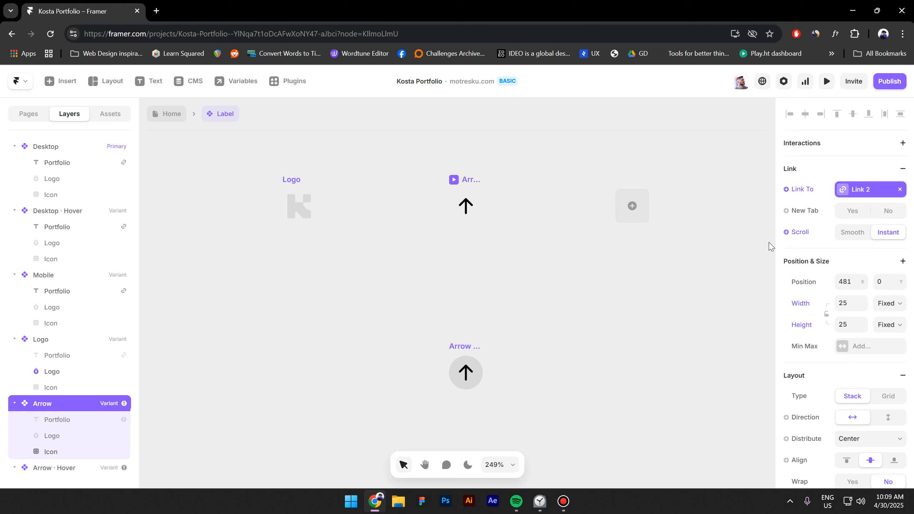
left_click(583, 326)
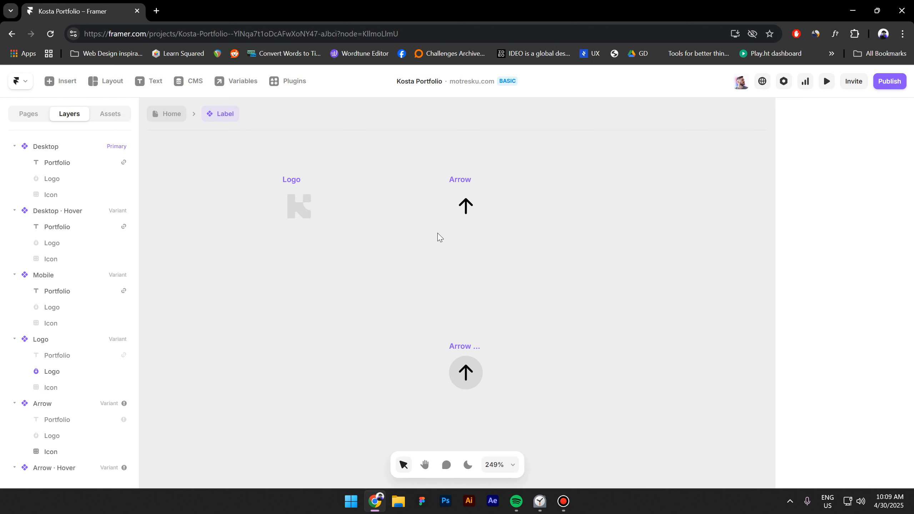
- Move the Portfolio label into the empty frame, rename the frame Navbar, and give it a stack layout
left_click(171, 114)
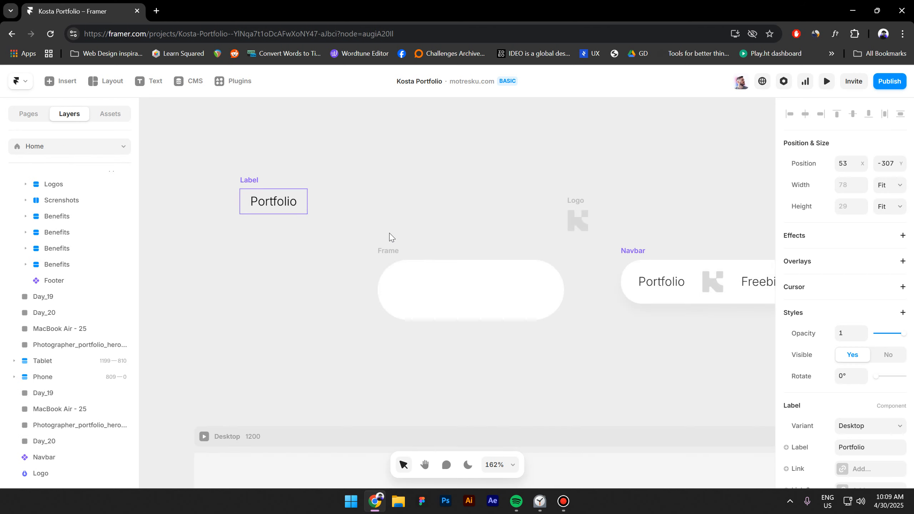
left_click_drag(273, 201, 429, 291)
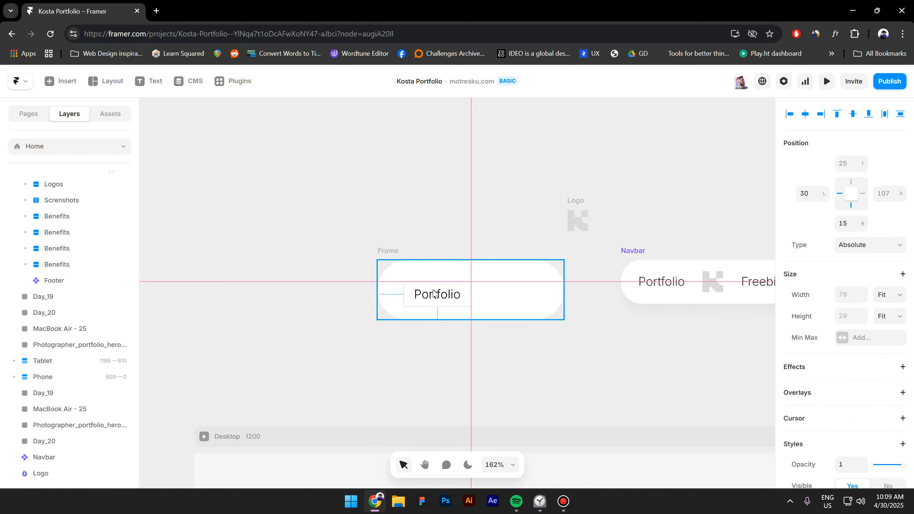
left_click(391, 253)
double_click(39, 473)
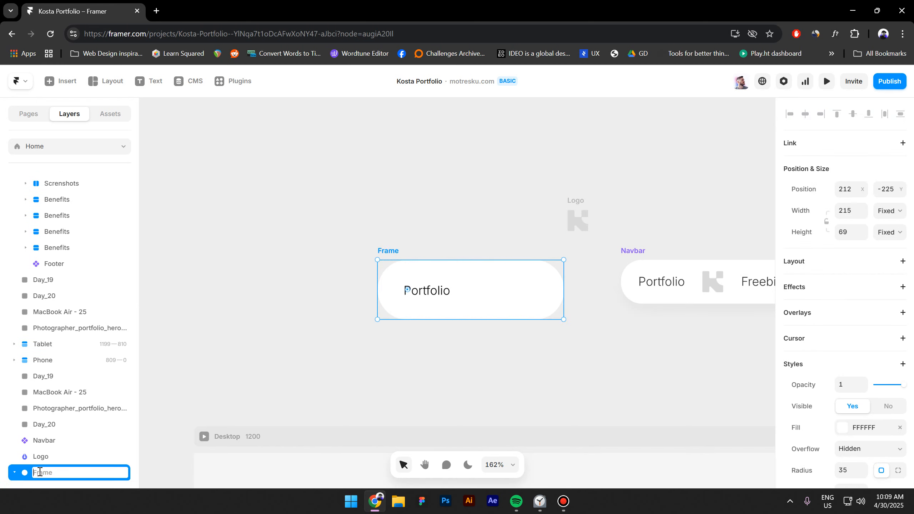
type("Navbar")
key("Return")
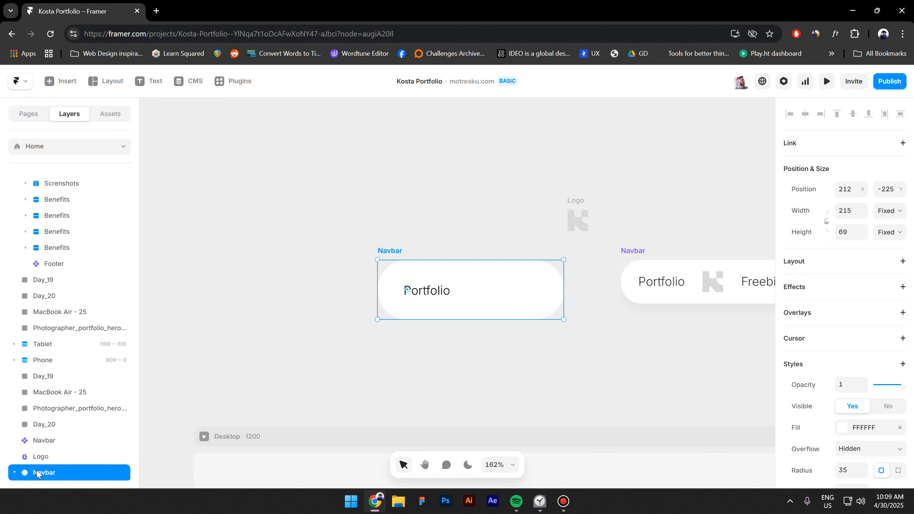
left_click(814, 264)
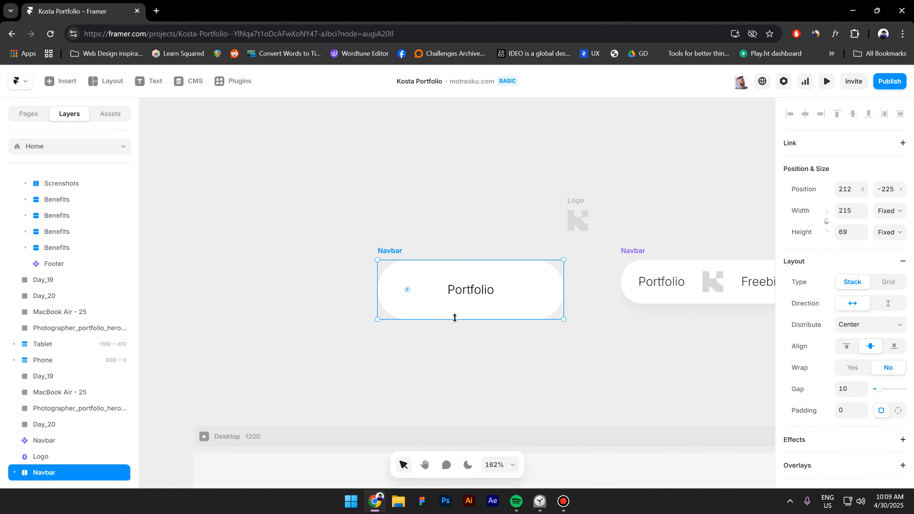
- Duplicate the Portfolio label twice and switch the middle copy to the Logo variant
left_click(467, 296)
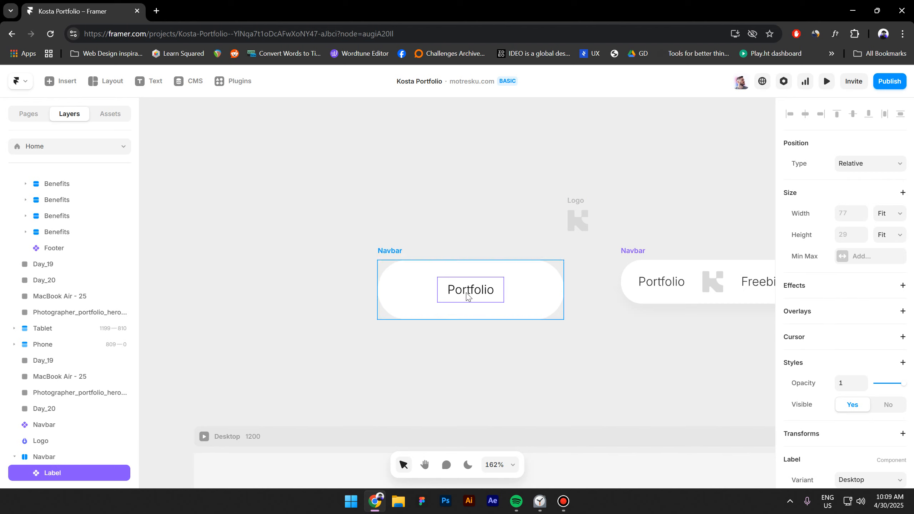
key("ctrl+d")
key("ctrl+d")
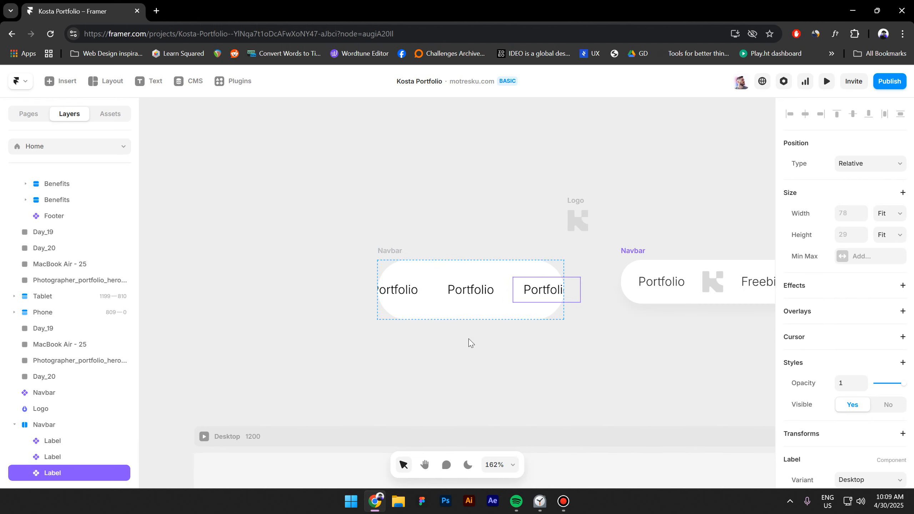
left_click(482, 302)
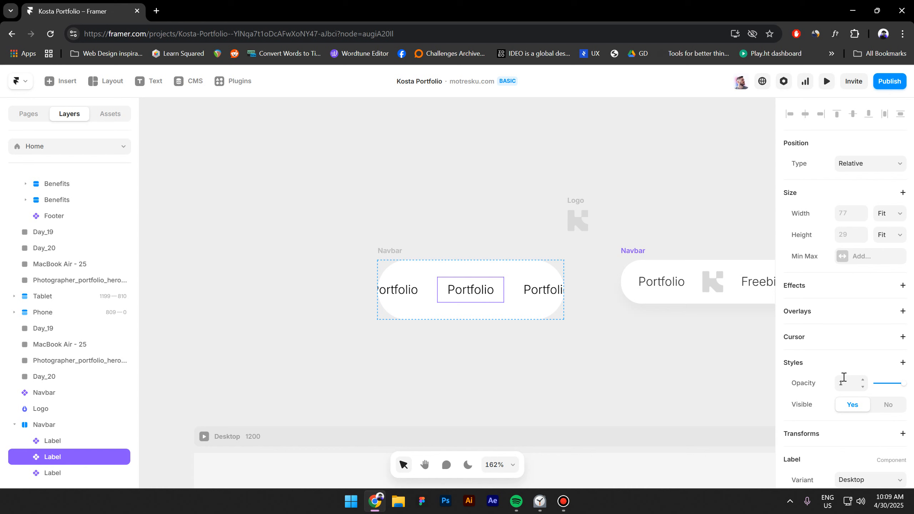
scroll(844, 382, "down", 4)
left_click(863, 335)
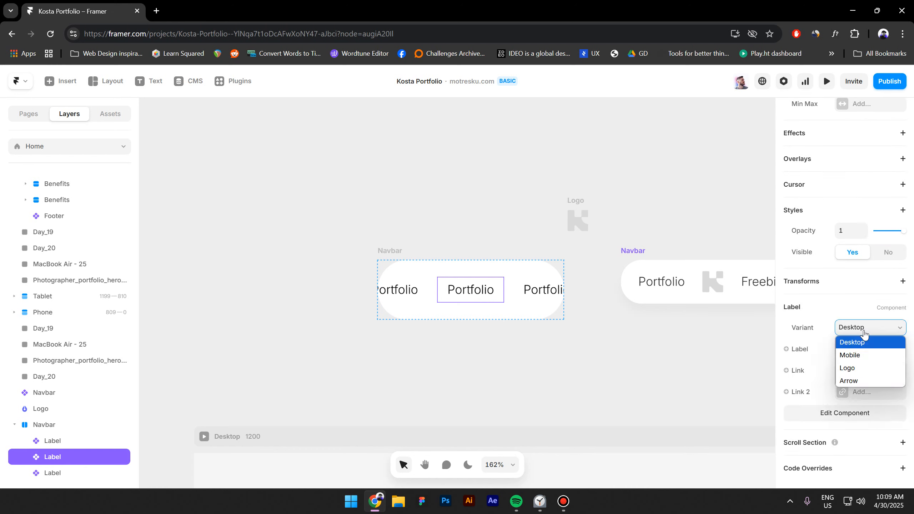
left_click(869, 370)
- Change the right-hand label's text to Freebies
left_click(540, 306)
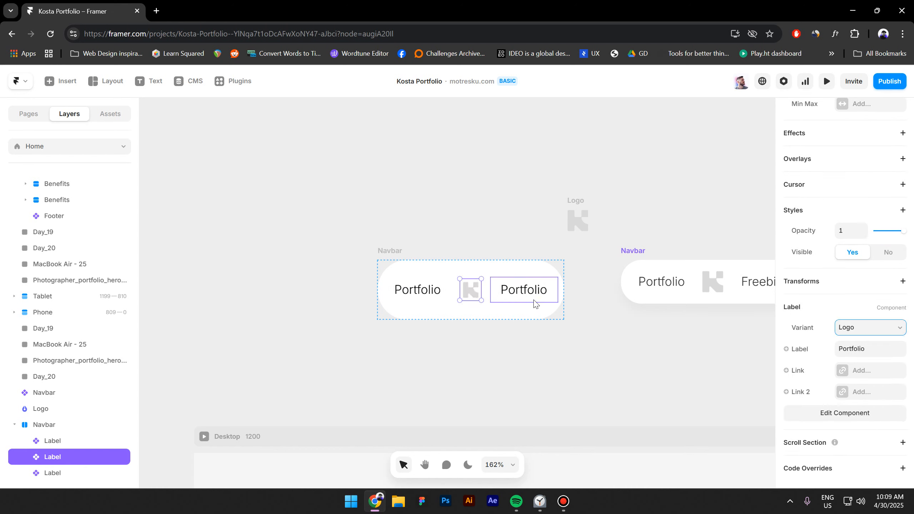
left_click(887, 350)
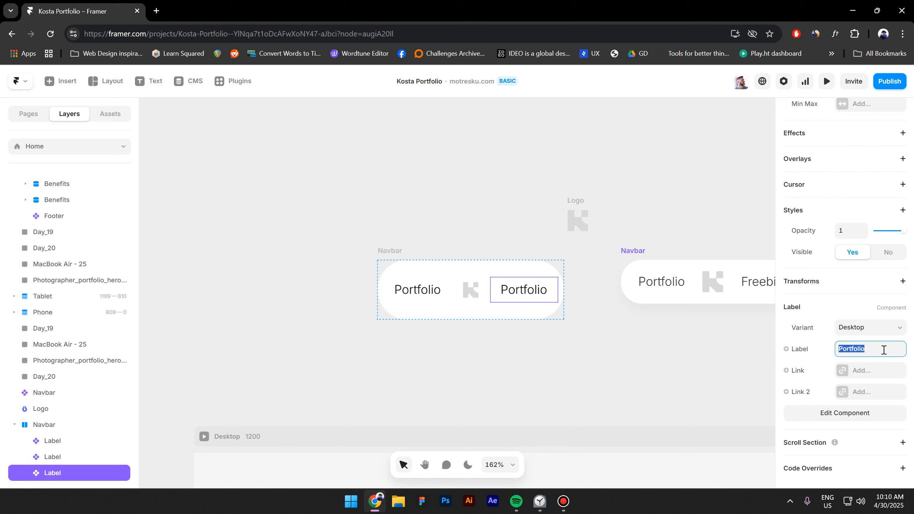
type("Freebies")
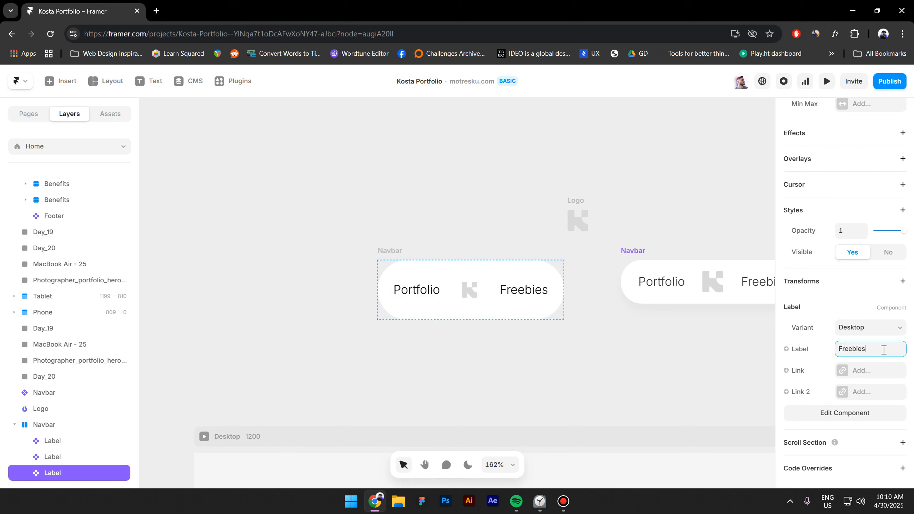
left_click(455, 368)
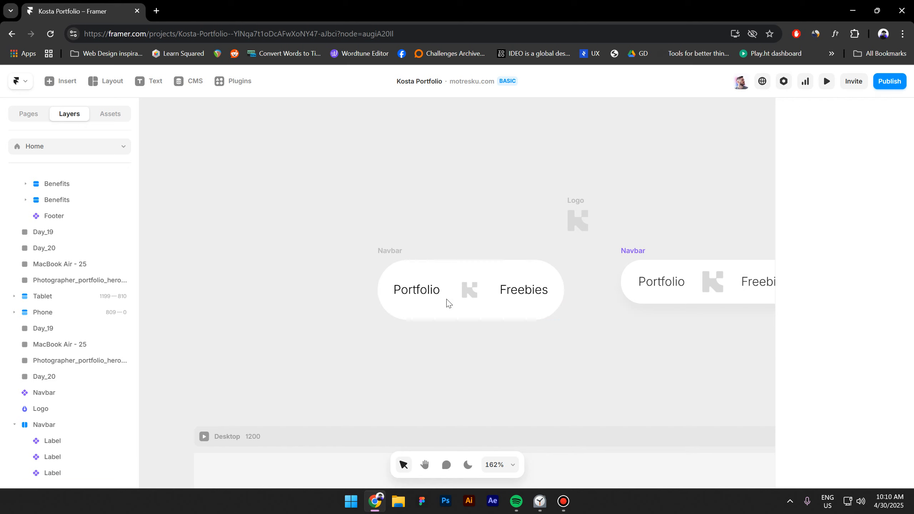
- Make the Navbar's width and height fit its content
left_click(399, 250)
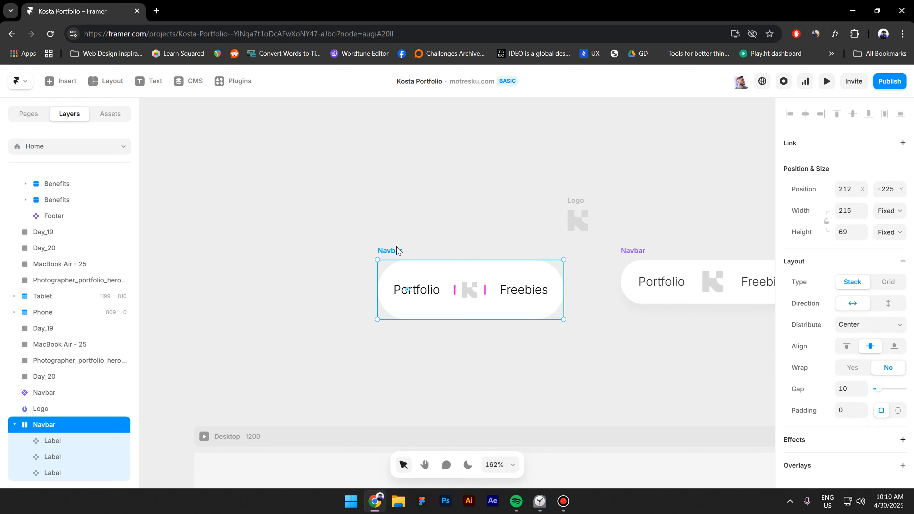
left_click(894, 215)
left_click(893, 263)
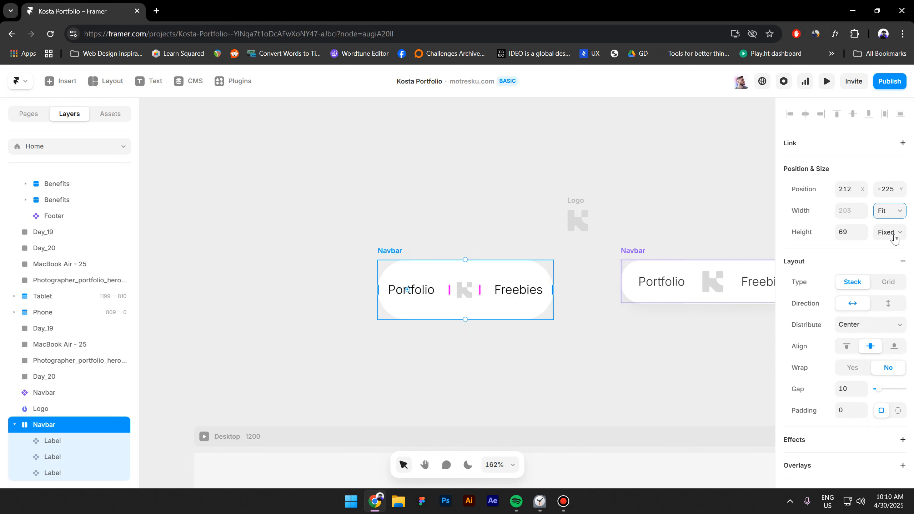
left_click(890, 233)
left_click(895, 284)
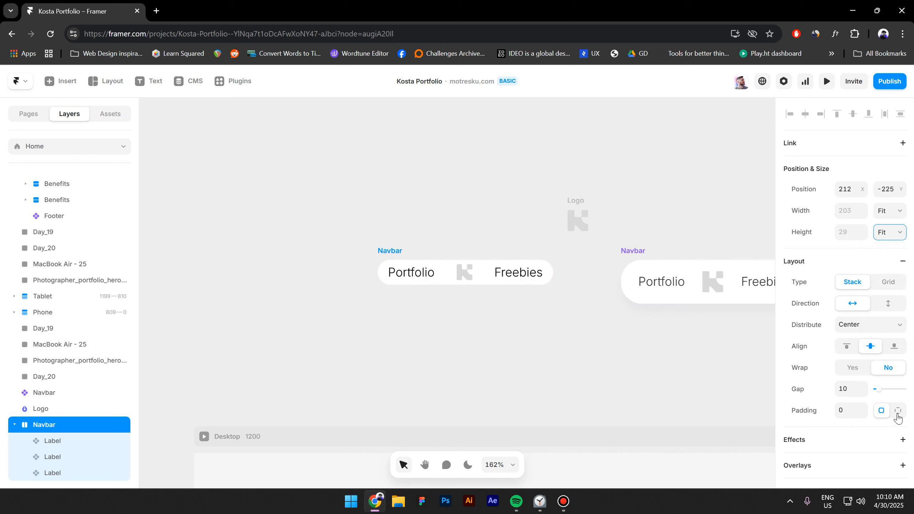
- Set the Navbar's padding to 12 and gap to 12
left_click(848, 412)
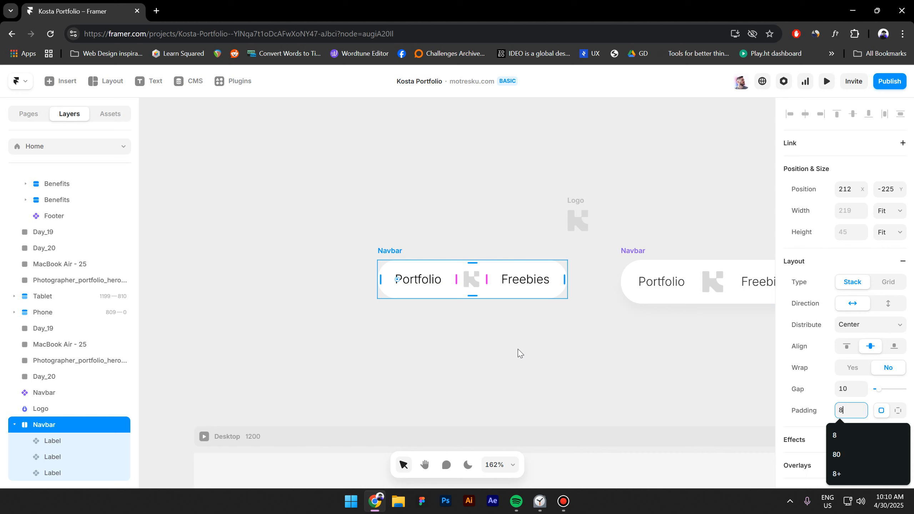
left_click_drag(502, 350, 443, 345)
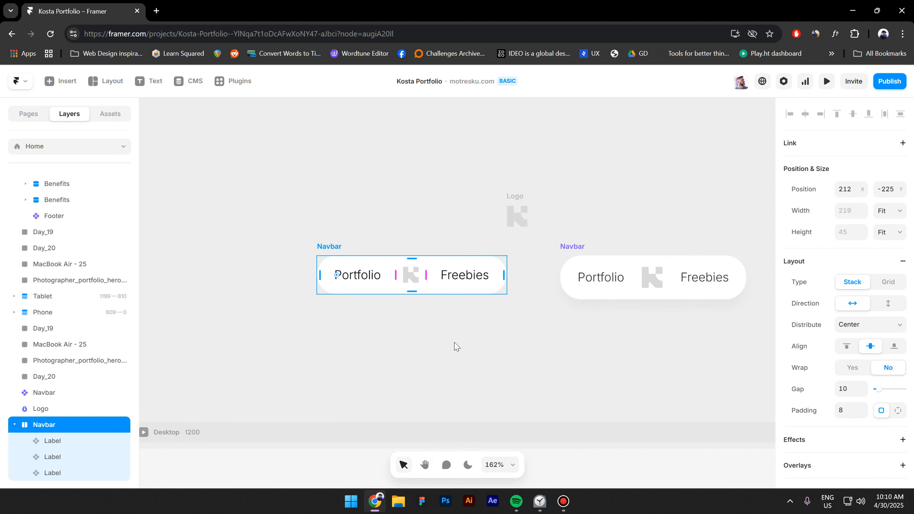
left_click(846, 414)
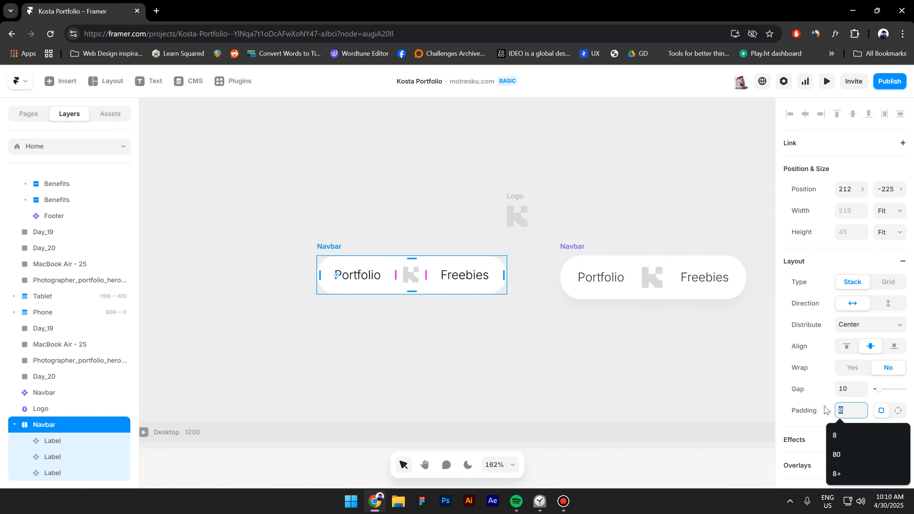
type("12")
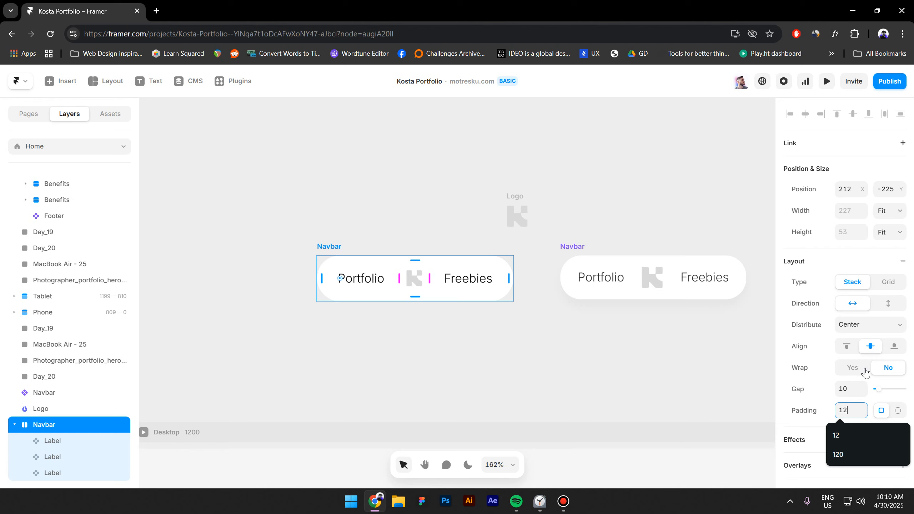
scroll(852, 343, "down", 2)
left_click(849, 339)
type("12")
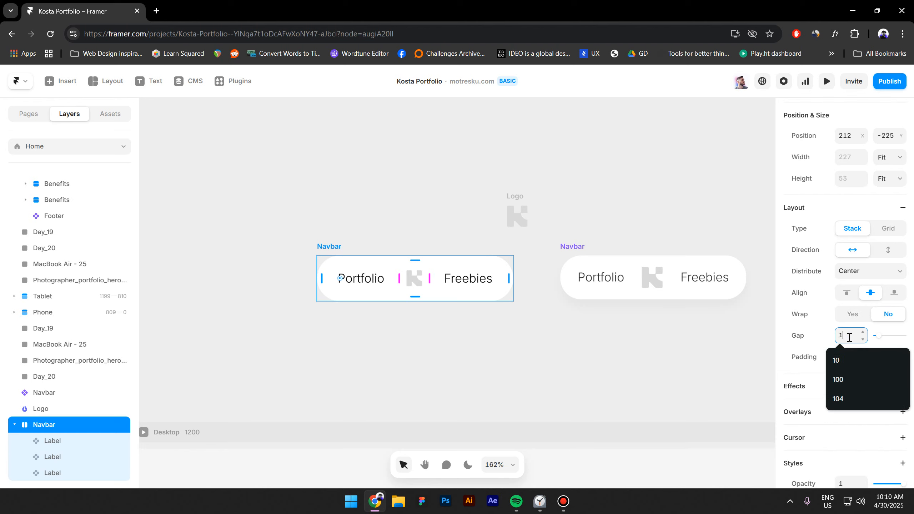
left_click(477, 341)
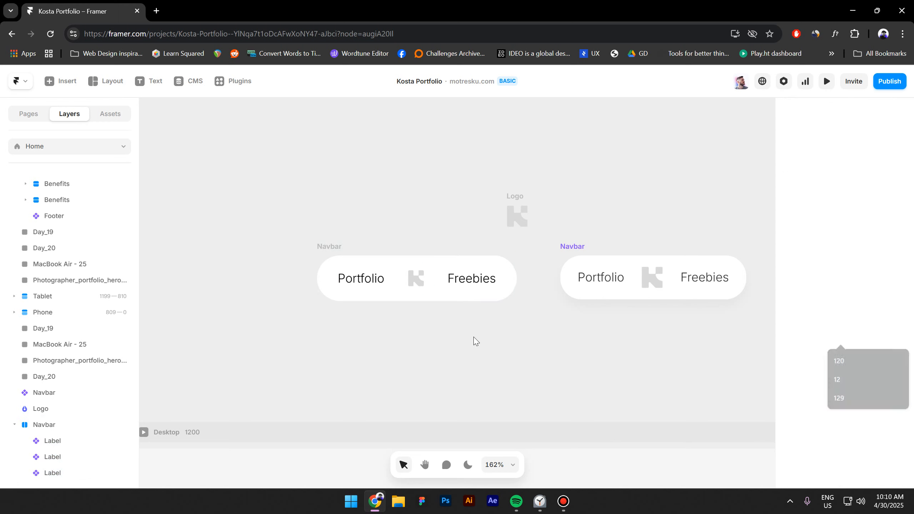
- Add a Realistic drop shadow to the Navbar
left_click(336, 249)
scroll(852, 387, "down", 8)
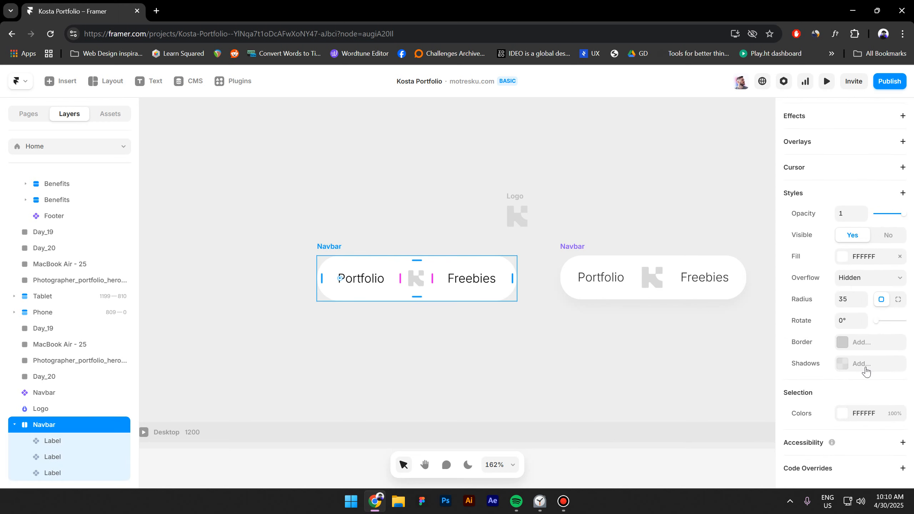
left_click(844, 364)
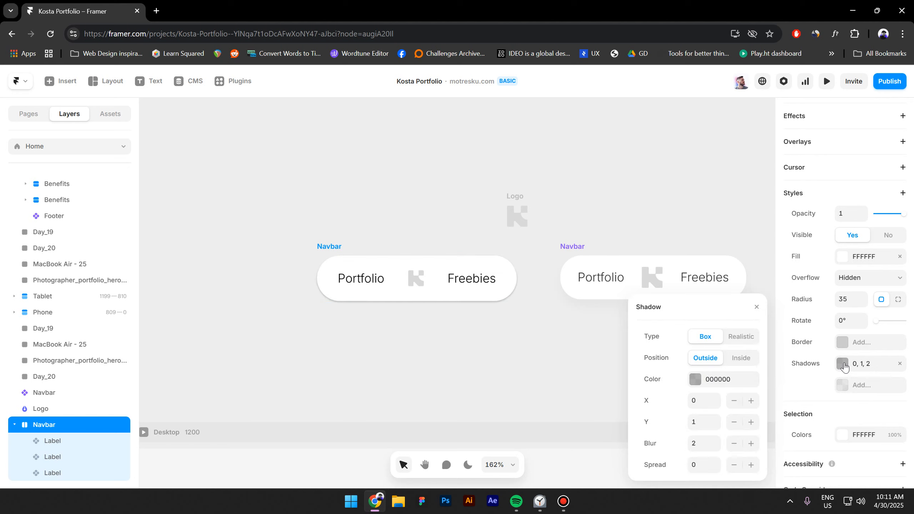
left_click(741, 337)
scroll(557, 357, "down", 2)
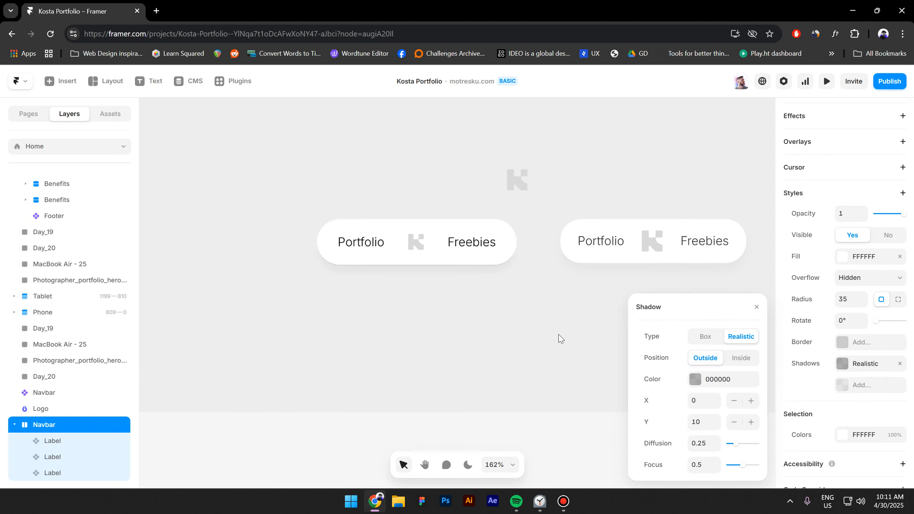
scroll(493, 309, "right", 2)
left_click(396, 302)
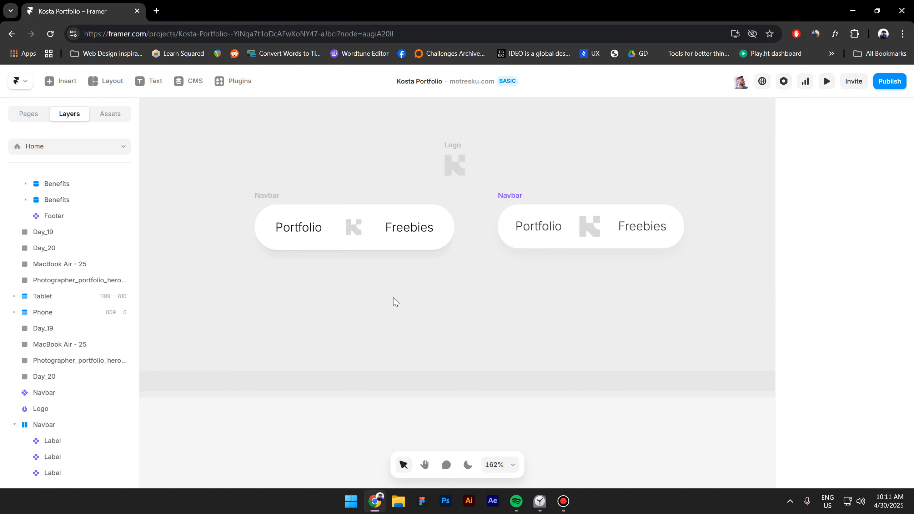
scroll(458, 280, "down", 5)
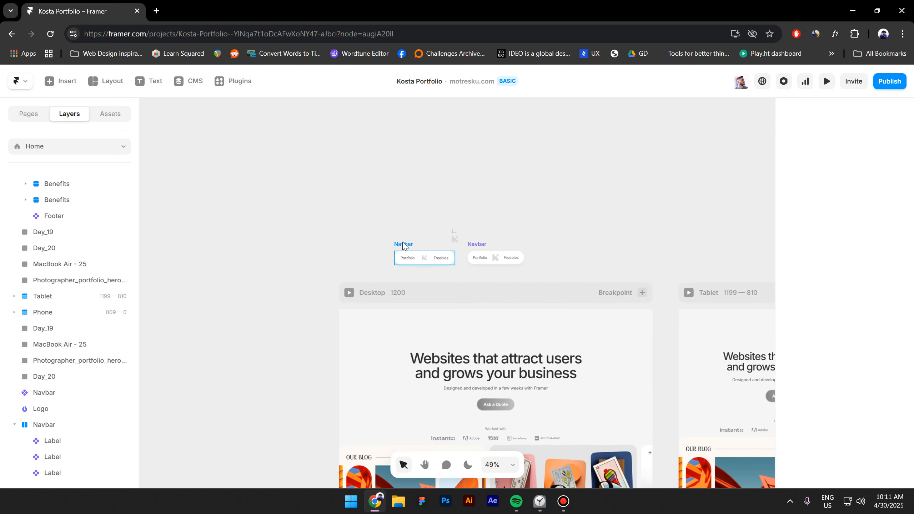
- Move the Navbar inside the Desktop page frame
left_click(403, 247)
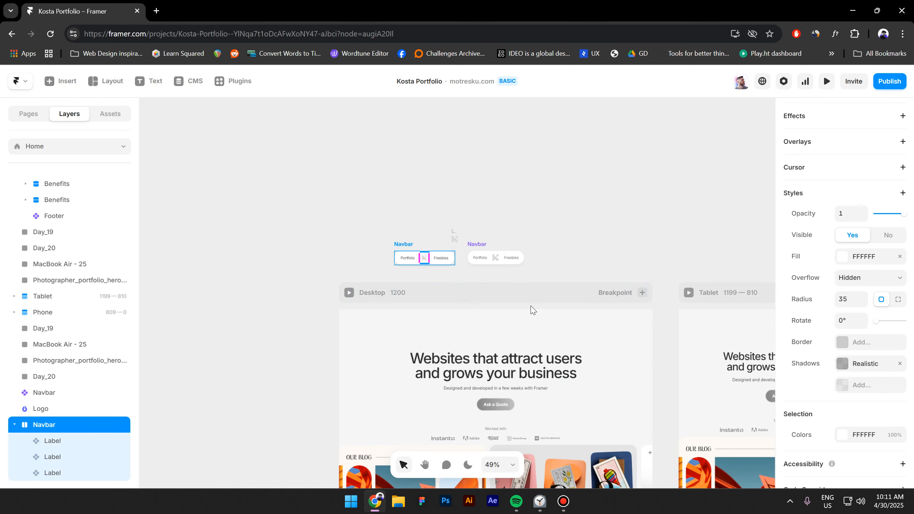
key("Delete")
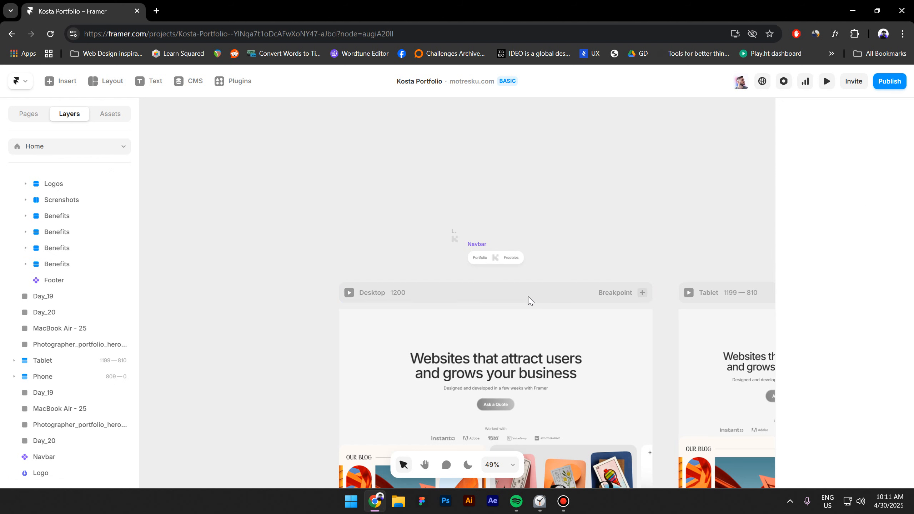
left_click(518, 294)
key("ctrl+z")
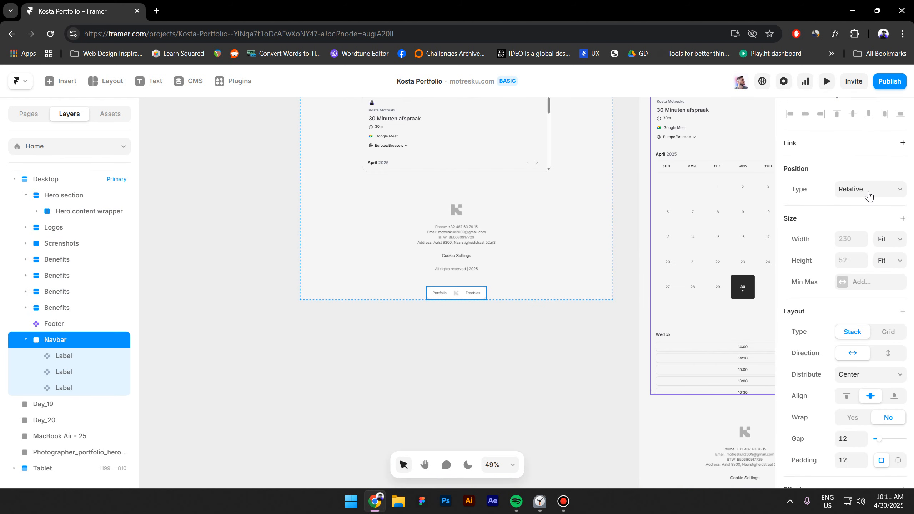
- Fix the Navbar's position 20 px from the top and preview the page
left_click(869, 196)
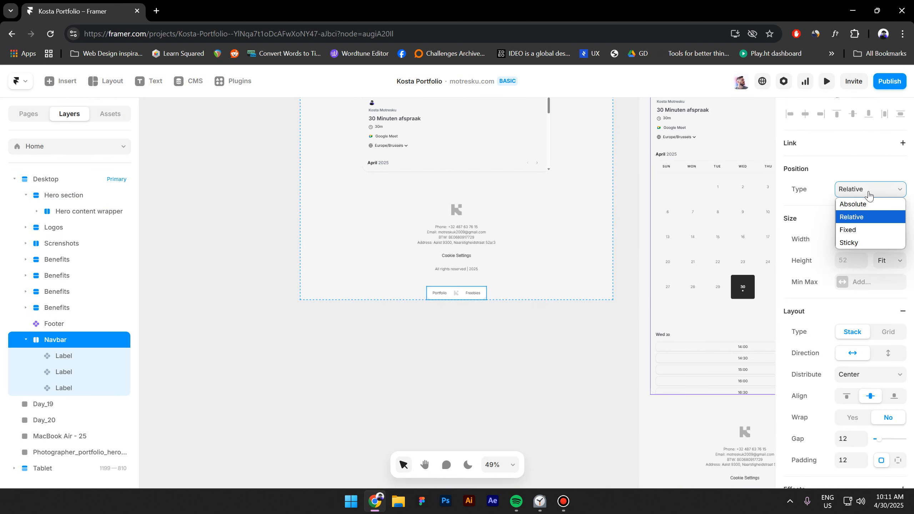
left_click(859, 231)
scroll(321, 292, "up", 20)
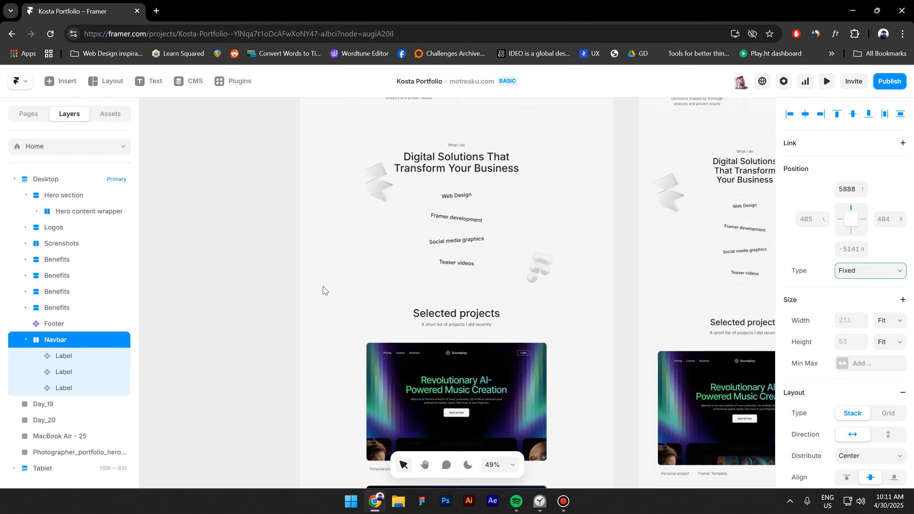
scroll(407, 296, "up", 3)
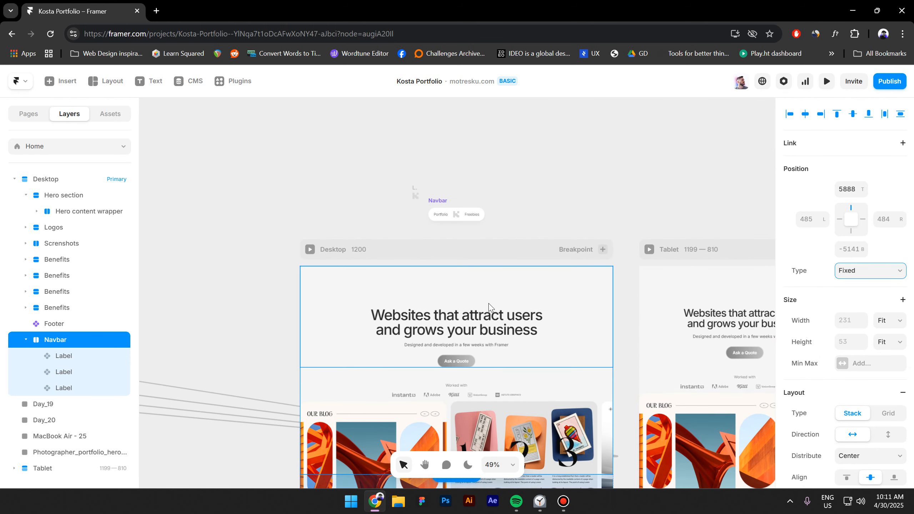
left_click(852, 194)
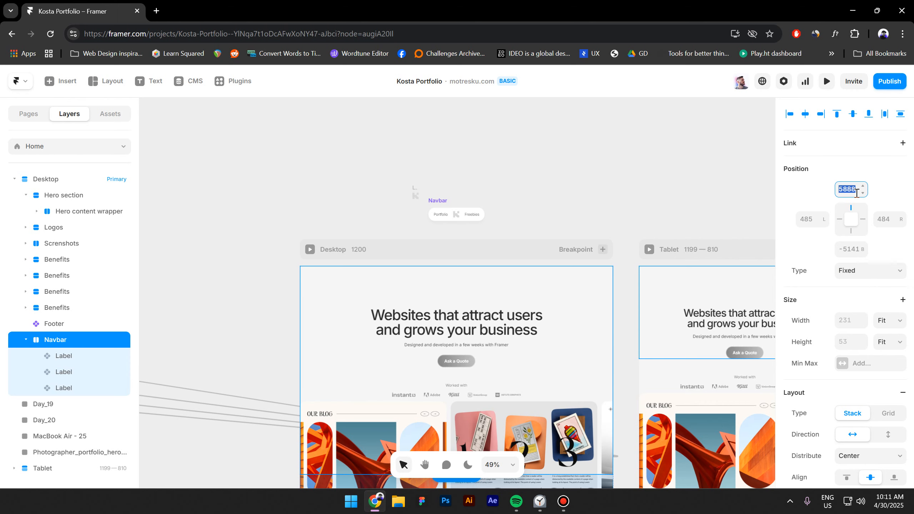
type("20")
key("Return")
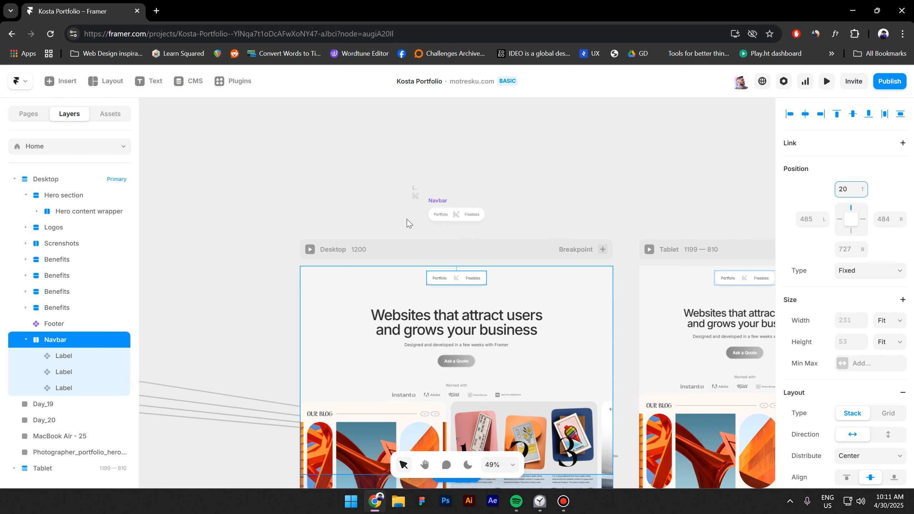
key("ctrl+p")
scroll(313, 302, "down", 15)
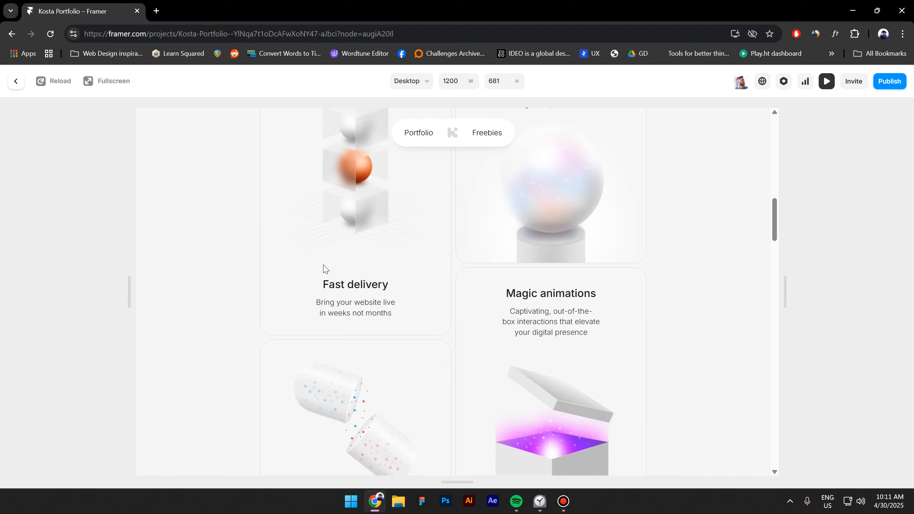
- Leave the preview and begin renaming the Navbar's middle logo layer to Logo
scroll(323, 266, "down", 20)
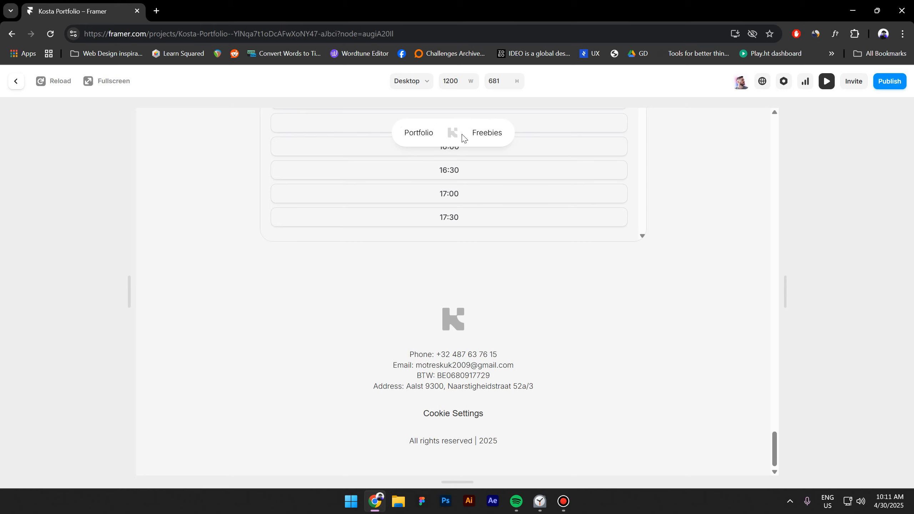
left_click(17, 84)
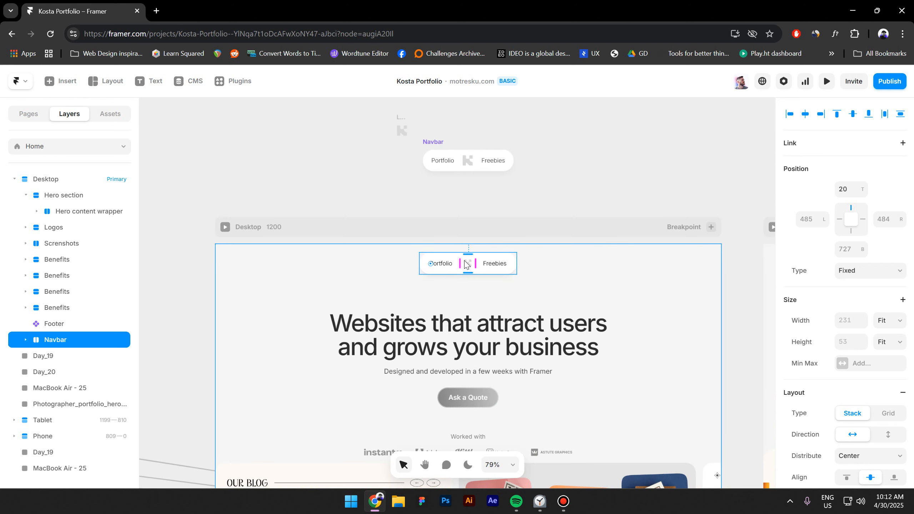
left_click(469, 267)
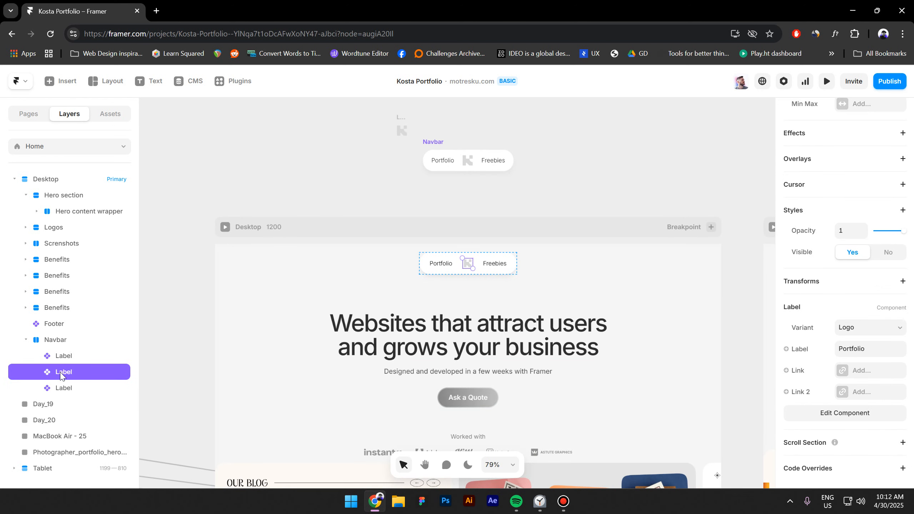
double_click(61, 372)
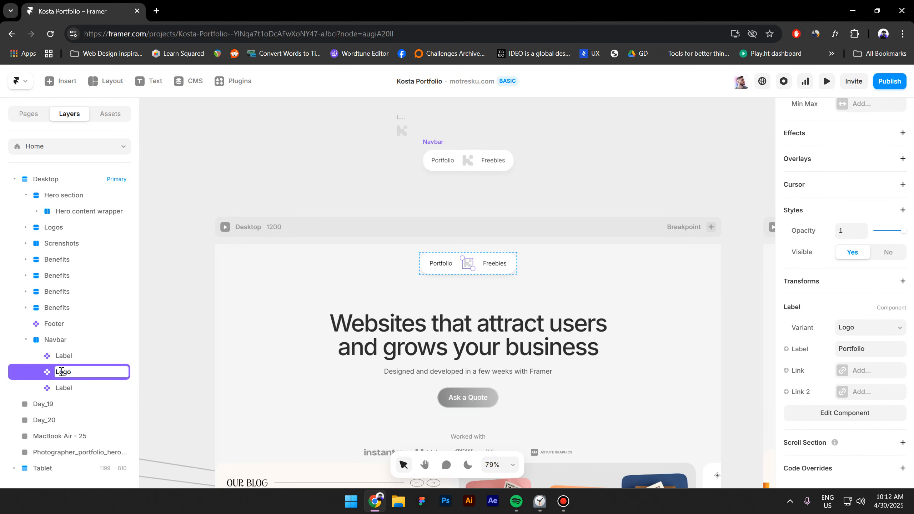
- Confirm the Logo name and add a Scroll Variant effect triggered by Section in View at viewport bottom
key("Return")
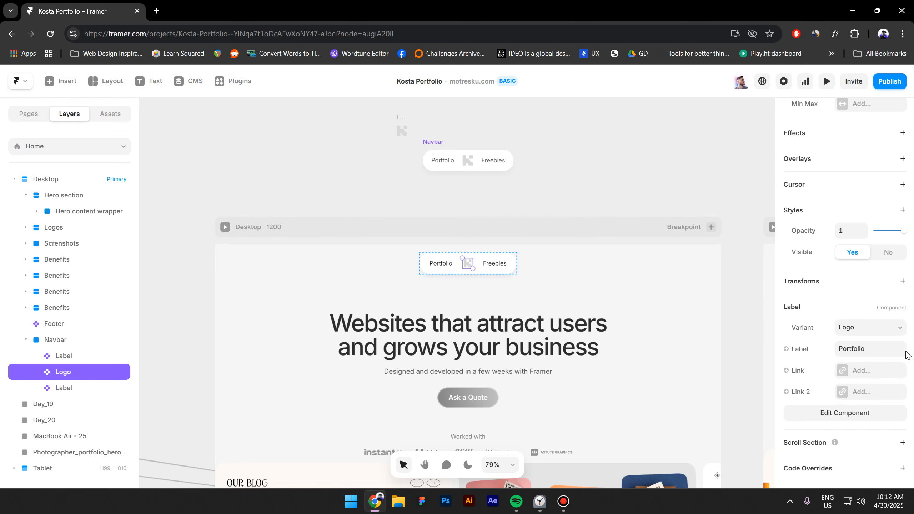
scroll(851, 281, "up", 3)
left_click(835, 244)
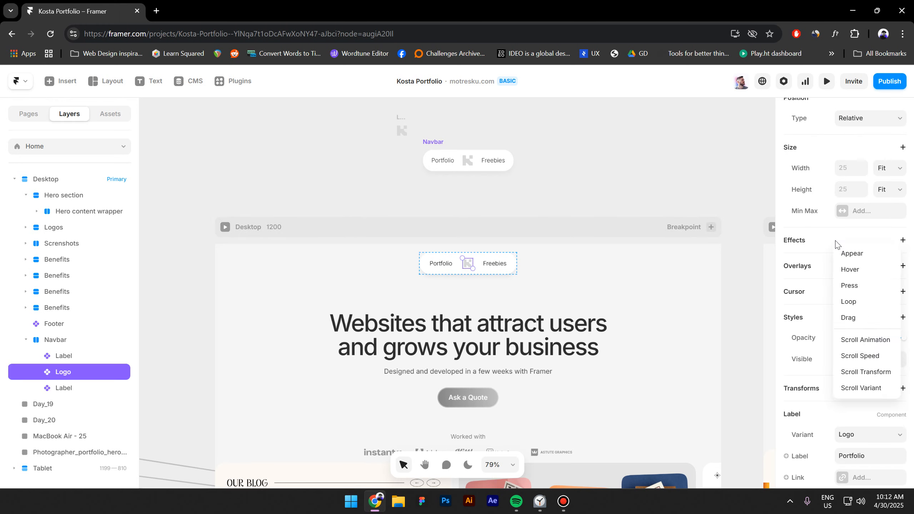
left_click(856, 392)
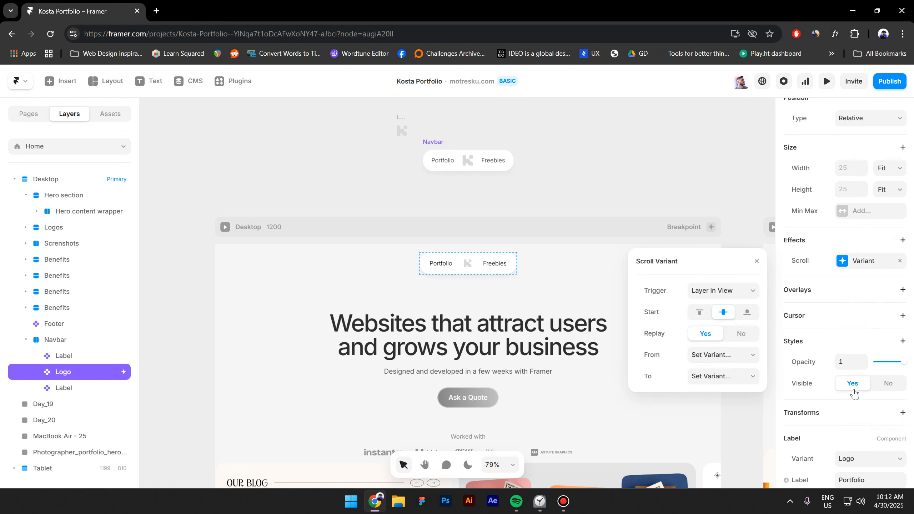
left_click(727, 292)
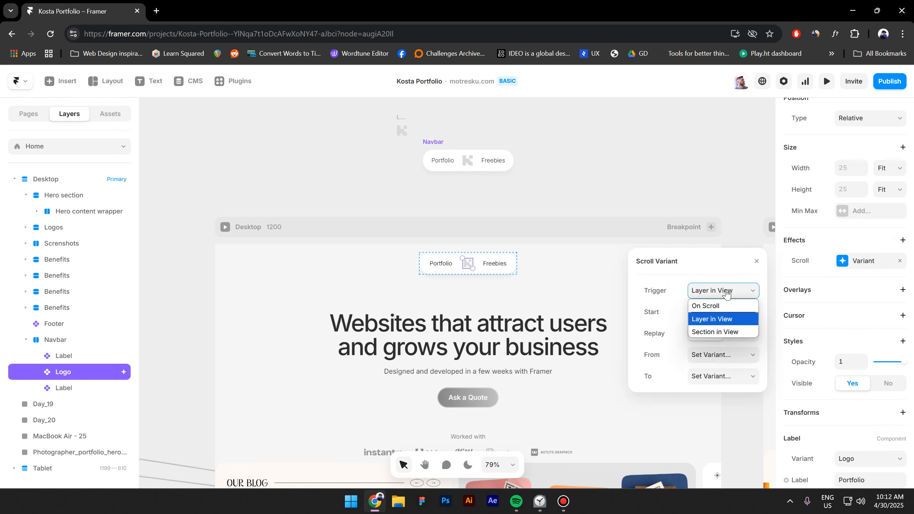
left_click(740, 338)
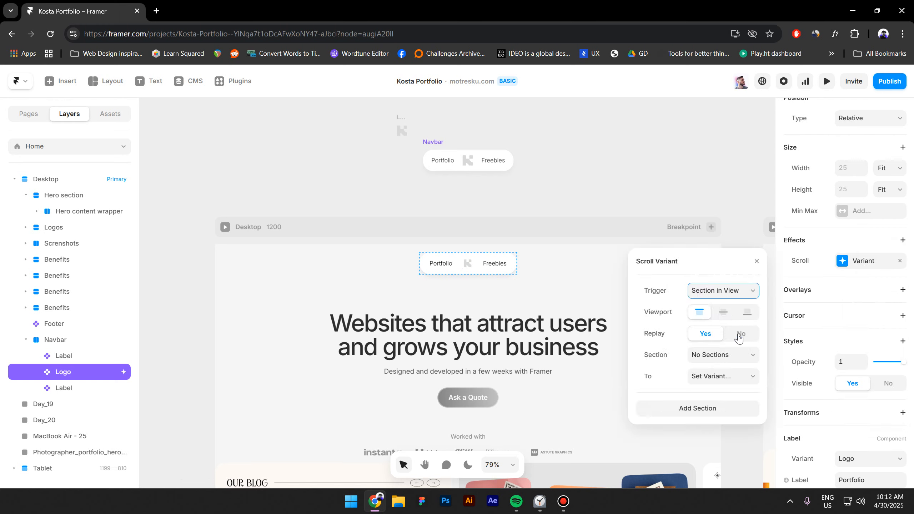
left_click(748, 313)
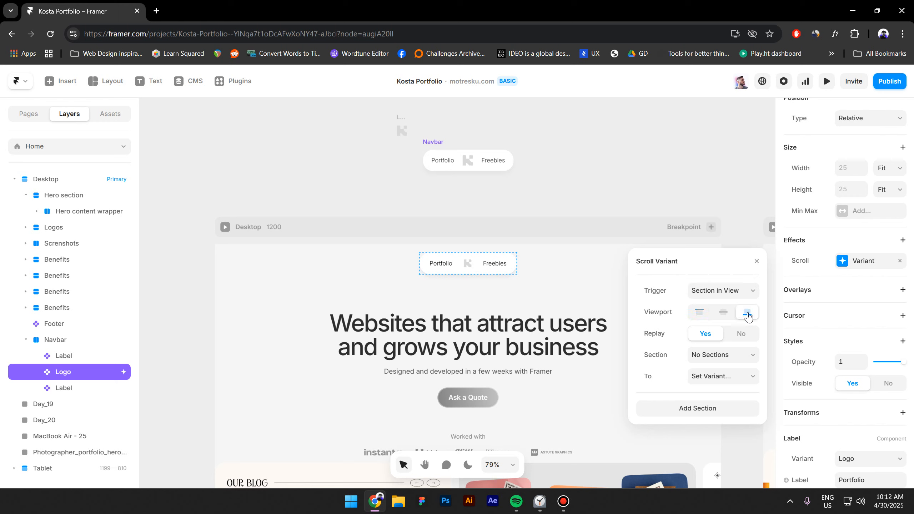
left_click(720, 358)
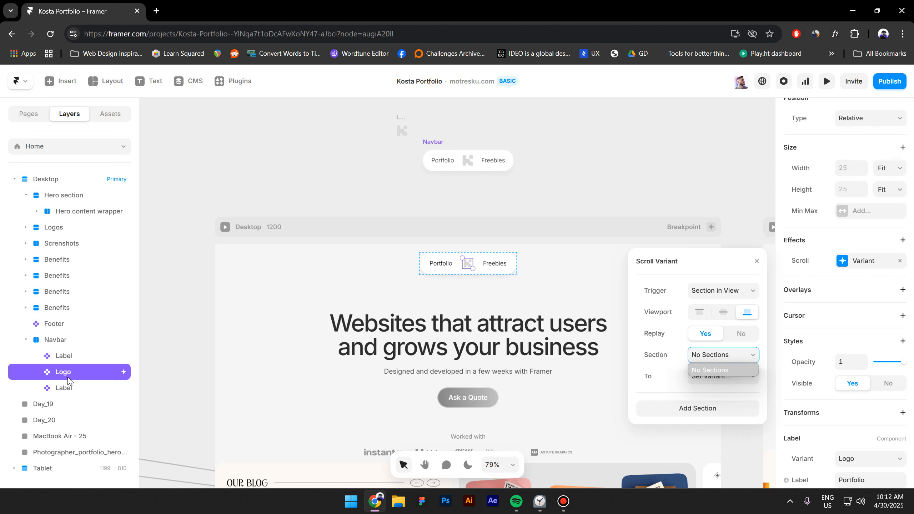
- Make the Footer a named scroll section called footer
left_click(49, 324)
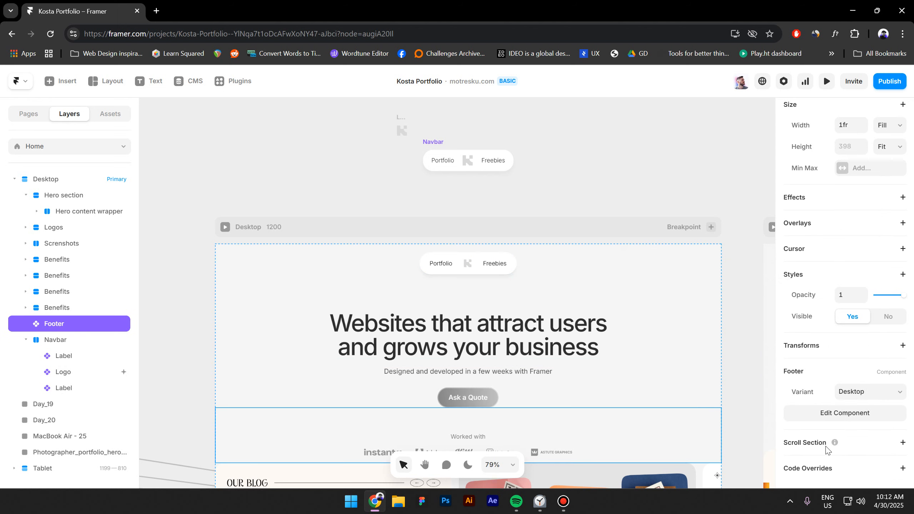
left_click(858, 445)
scroll(857, 449, "down", 1)
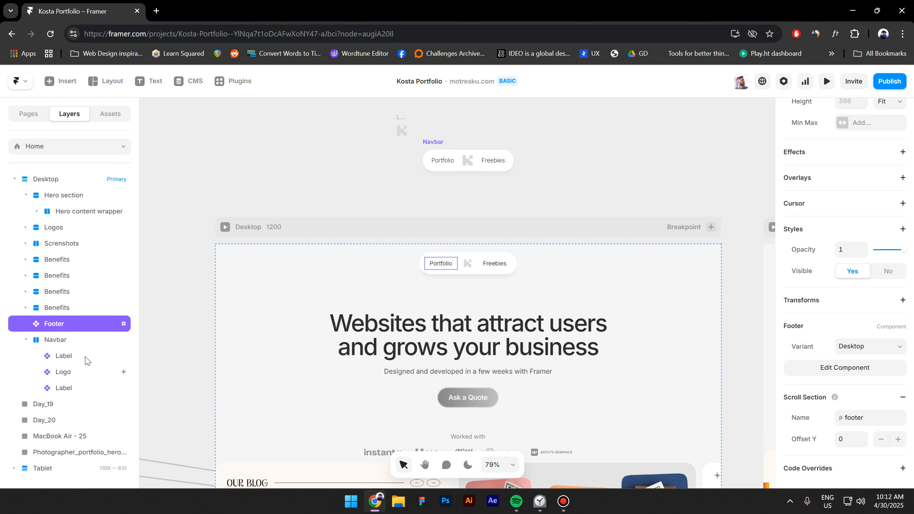
- Set the Logo's Scroll Variant to watch #footer and switch to the Arrow variant
left_click(85, 373)
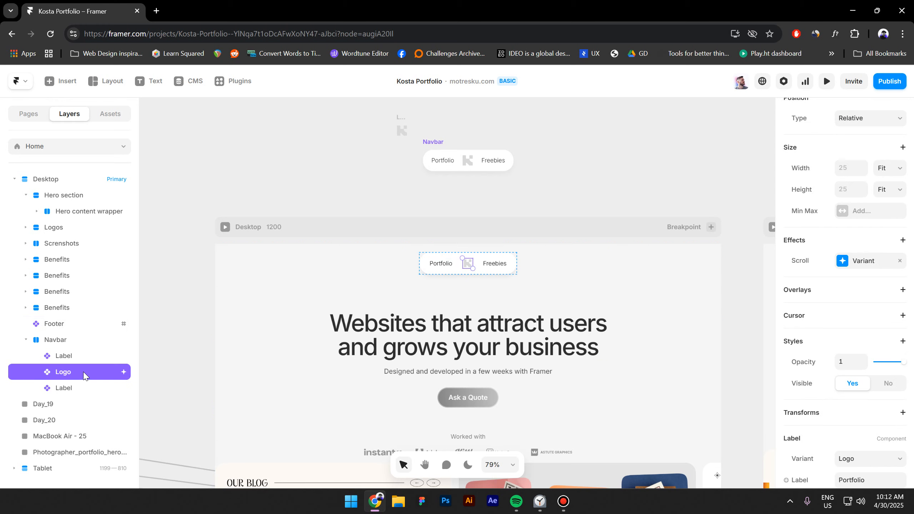
left_click(863, 256)
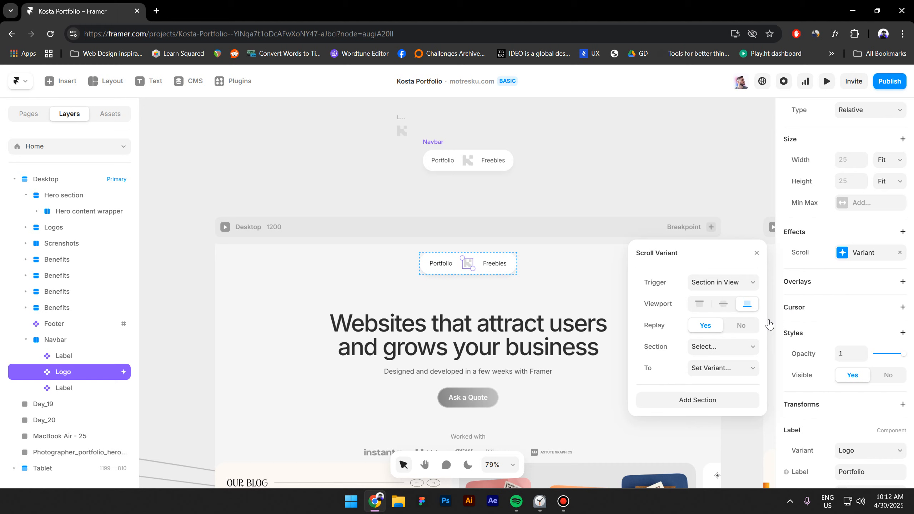
left_click(729, 350)
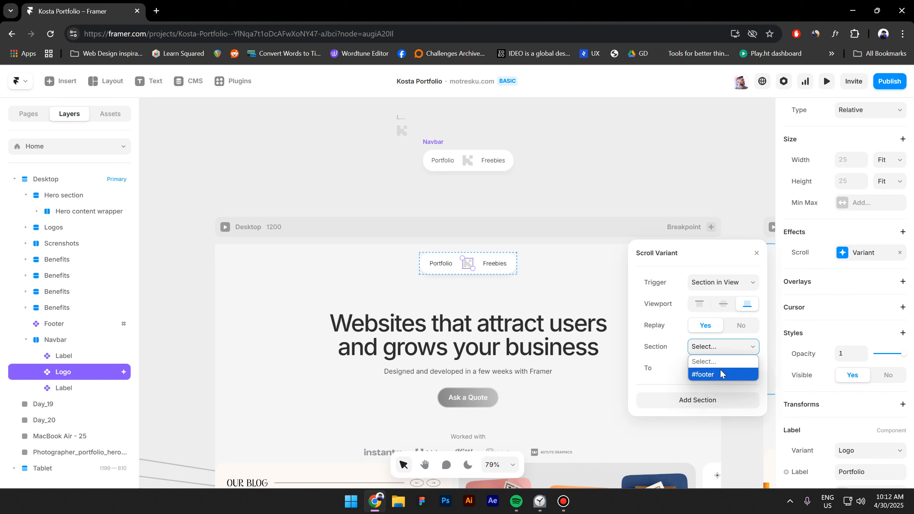
left_click(700, 375)
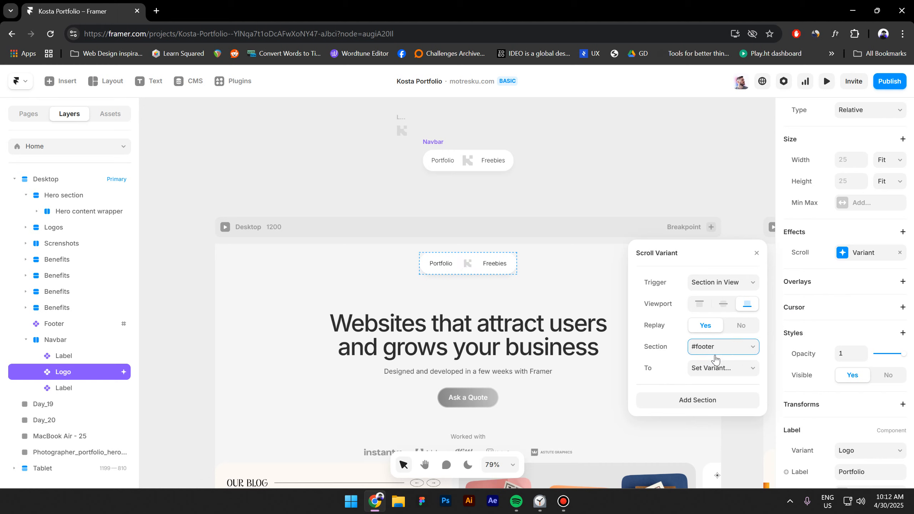
left_click(712, 371)
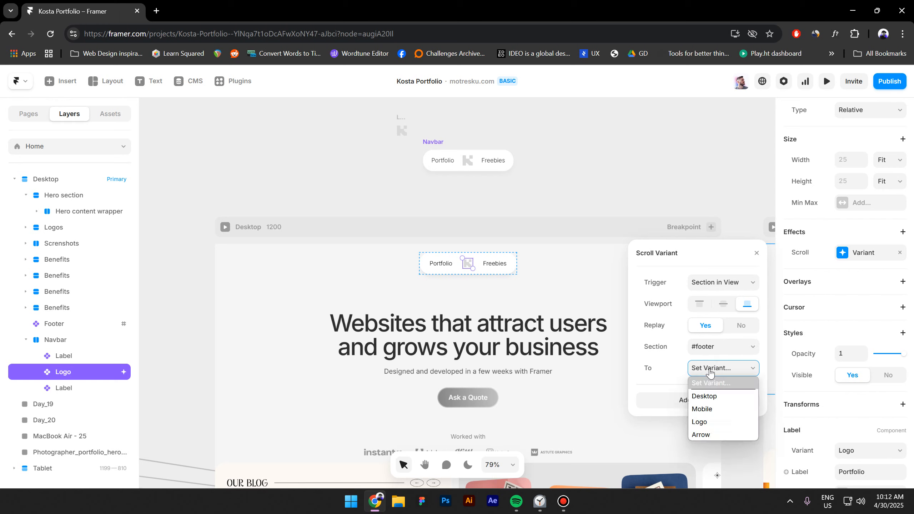
left_click(710, 436)
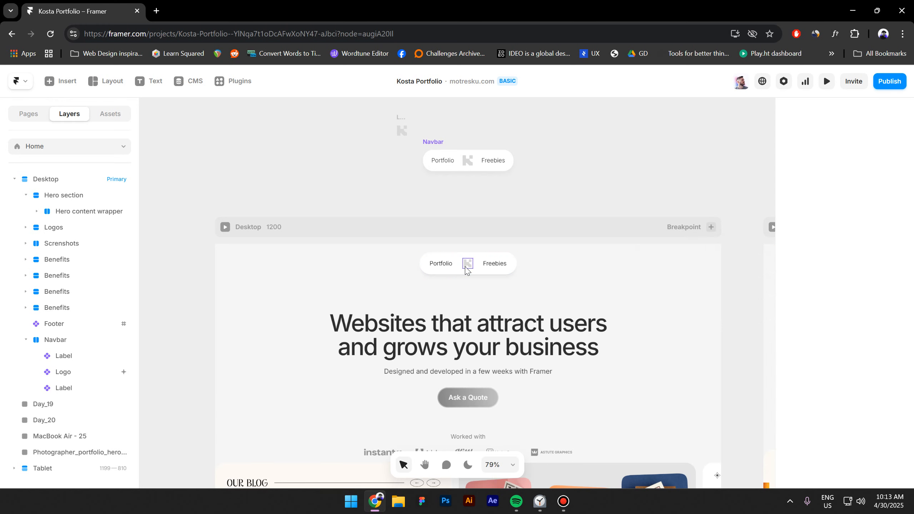
double_click(467, 266)
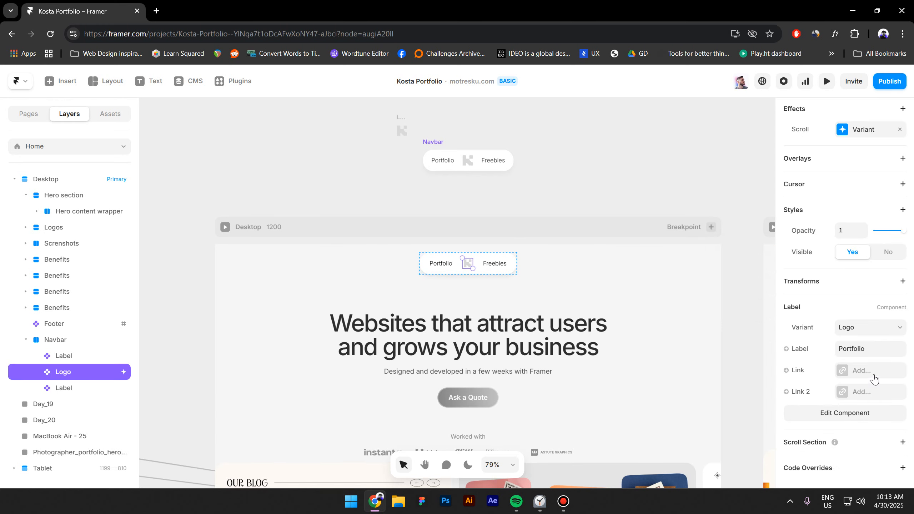
- Link the Logo's Link 2 to the Home page
left_click(875, 392)
left_click(728, 419)
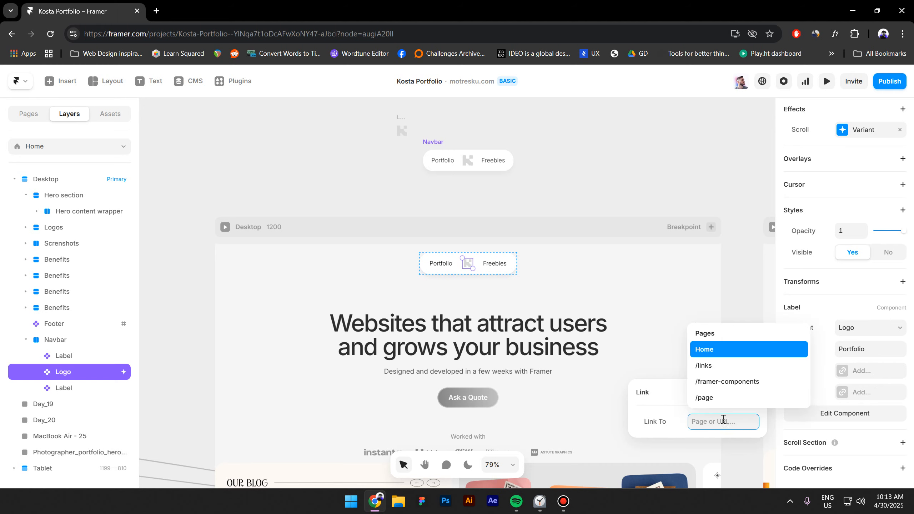
left_click(727, 350)
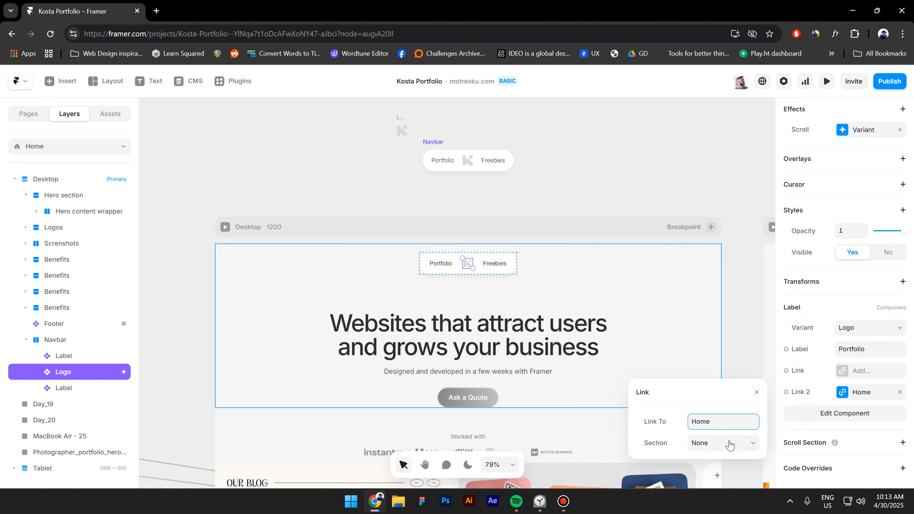
left_click(565, 180)
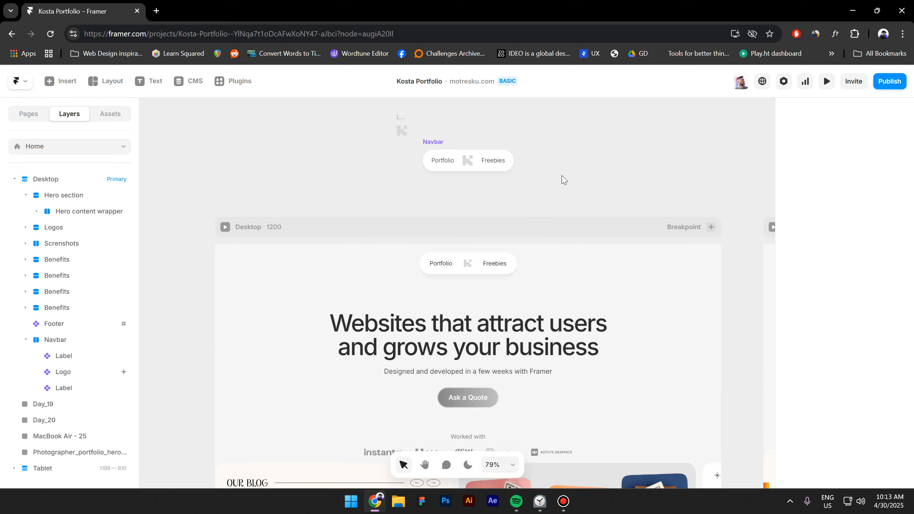
- Link the Portfolio label to the Home page
left_click(442, 269)
scroll(875, 385, "down", 5)
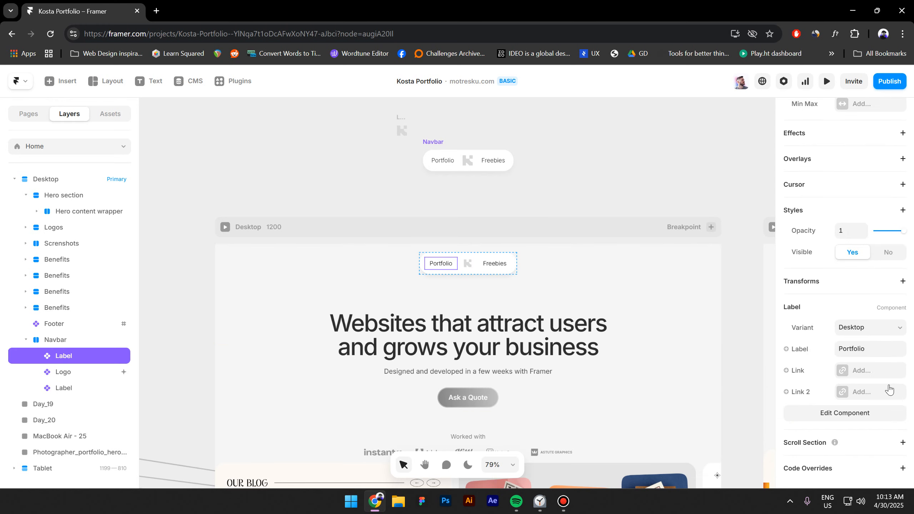
left_click(867, 373)
left_click(703, 406)
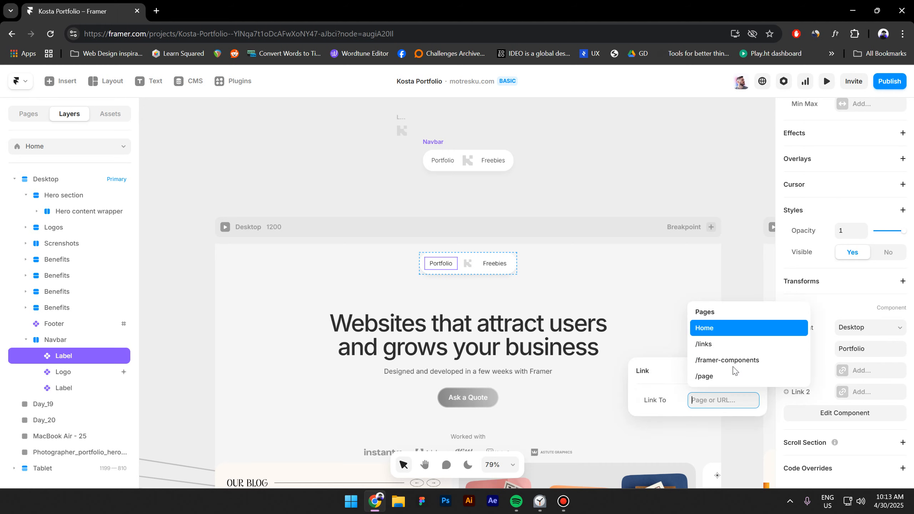
left_click(730, 327)
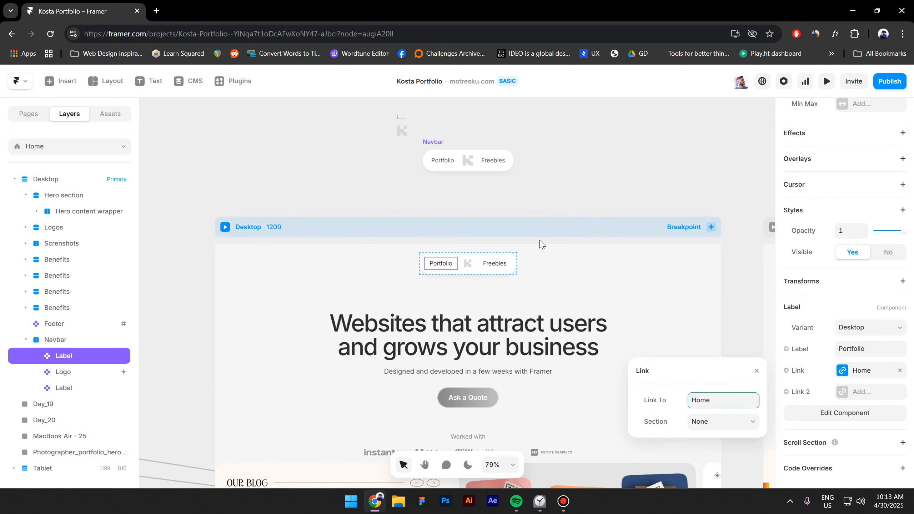
- Link the Freebies label to /framer-components
left_click(501, 270)
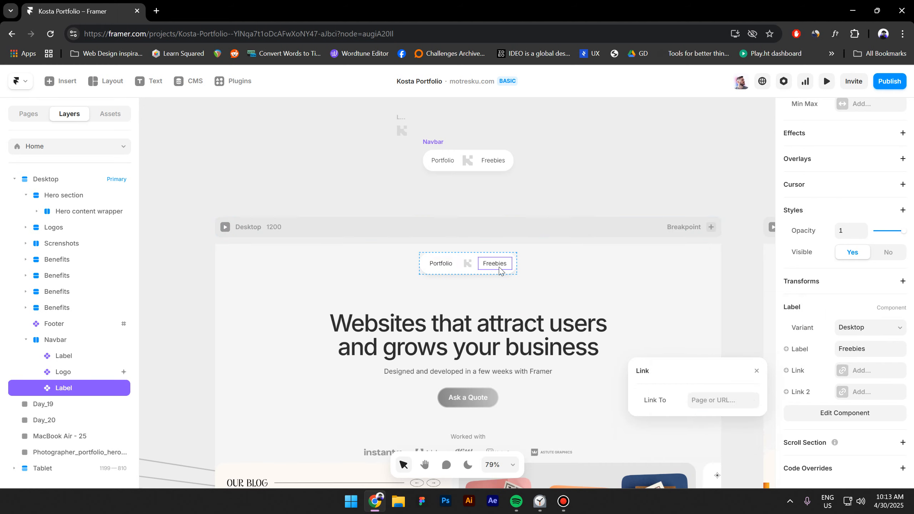
left_click(863, 374)
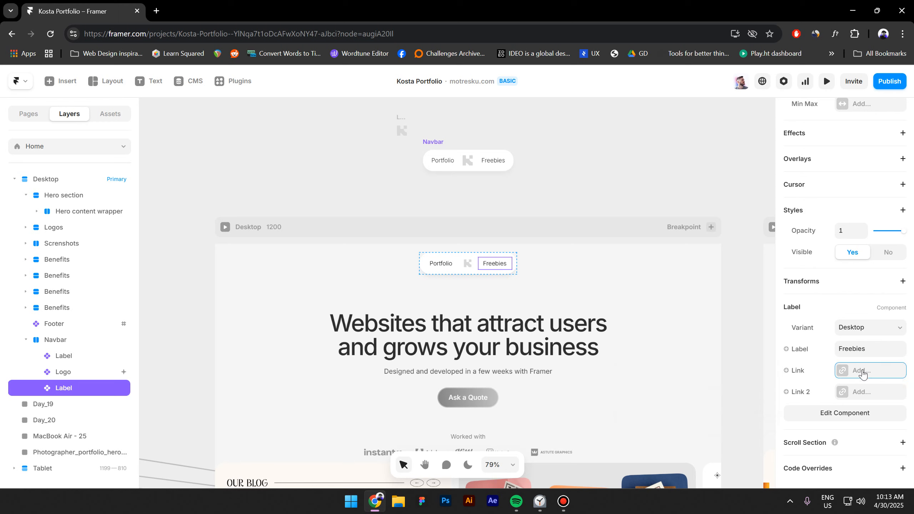
left_click(721, 403)
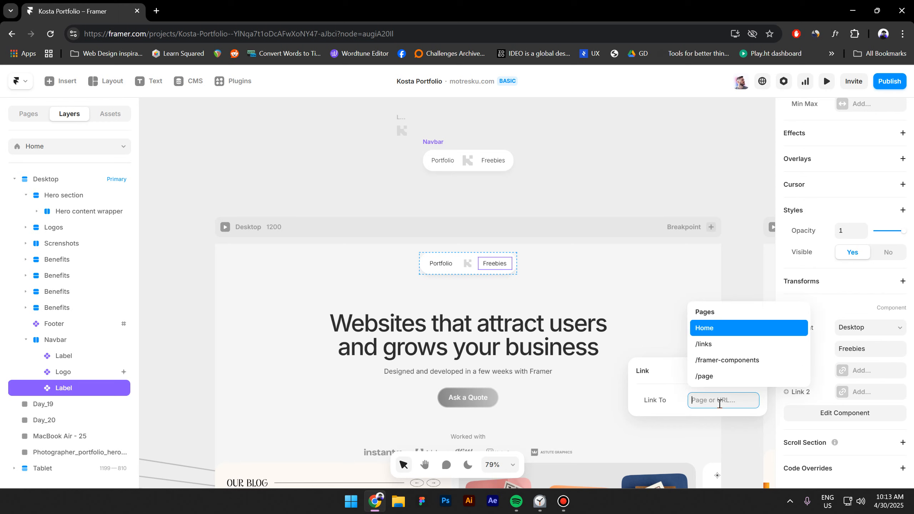
left_click(755, 365)
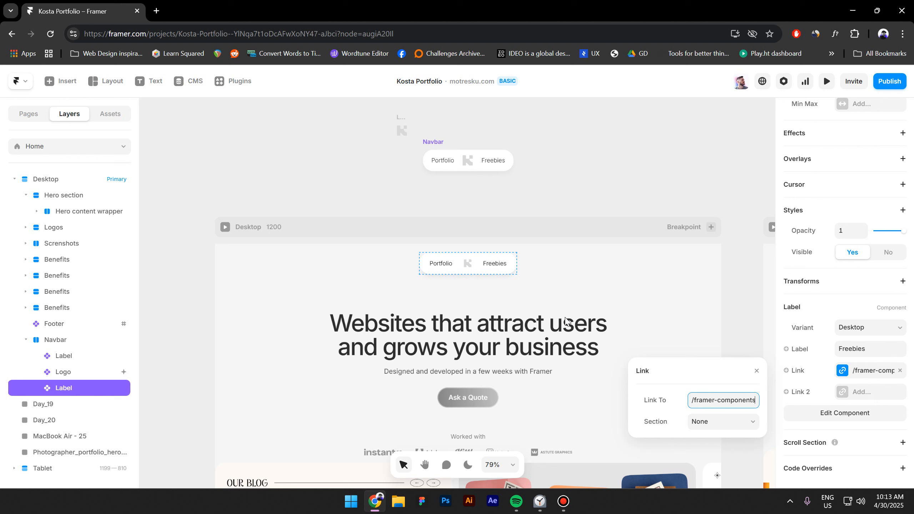
left_click(226, 212)
left_click(425, 260)
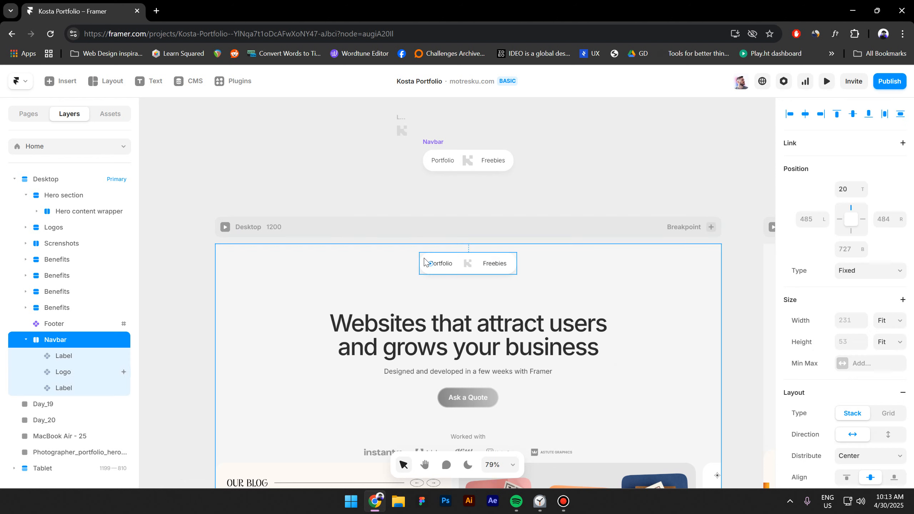
- Add a Z Index style to the Navbar and set it to 10
scroll(816, 343, "down", 9)
left_click(819, 332)
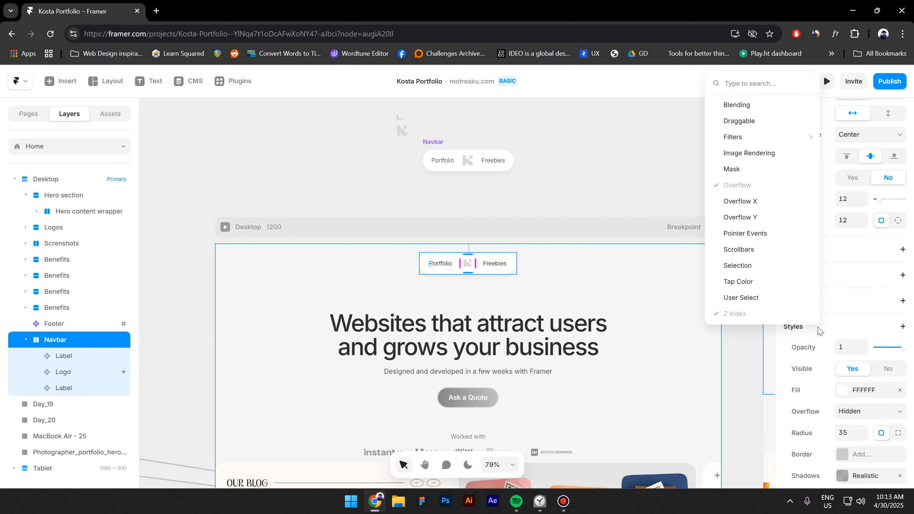
left_click(850, 320)
scroll(847, 342, "down", 5)
left_click(848, 289)
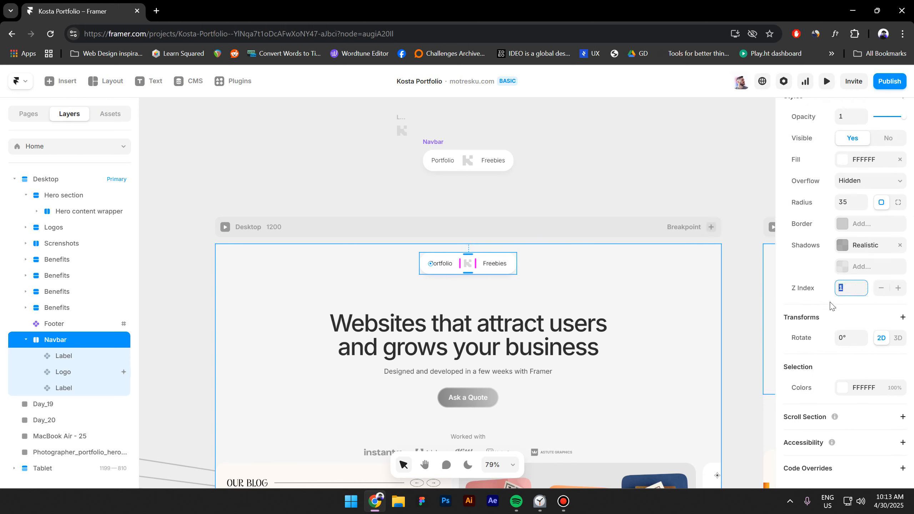
type("10")
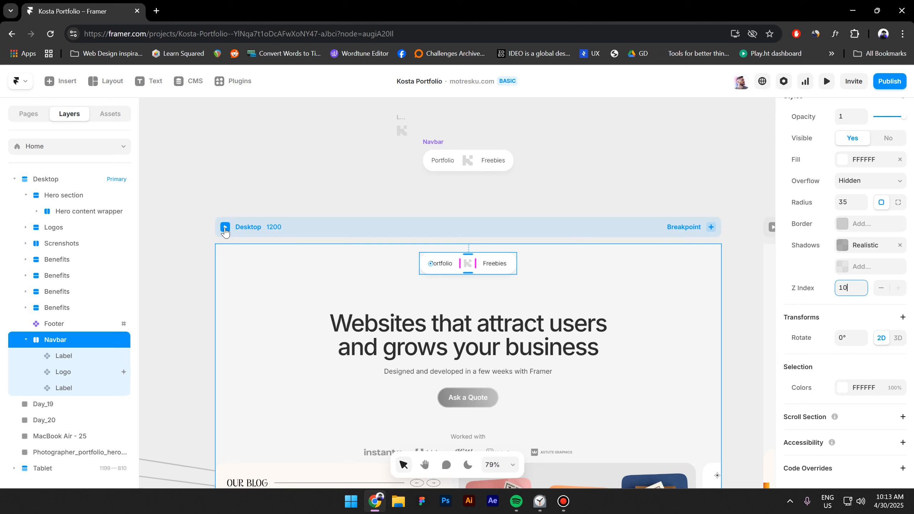
key("Return")
- Preview the Desktop frame, scroll to the footer until the logo turns into an up-arrow, and use it to return to the top
left_click(225, 228)
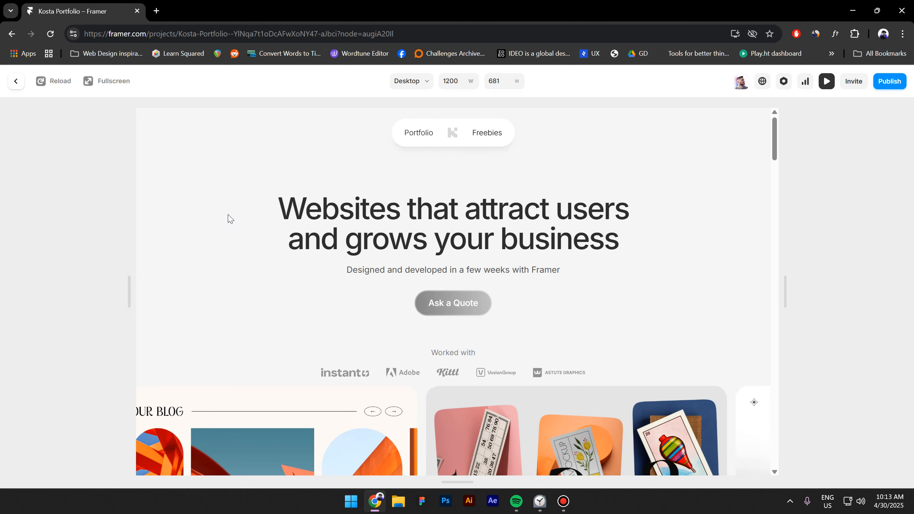
scroll(219, 191, "down", 15)
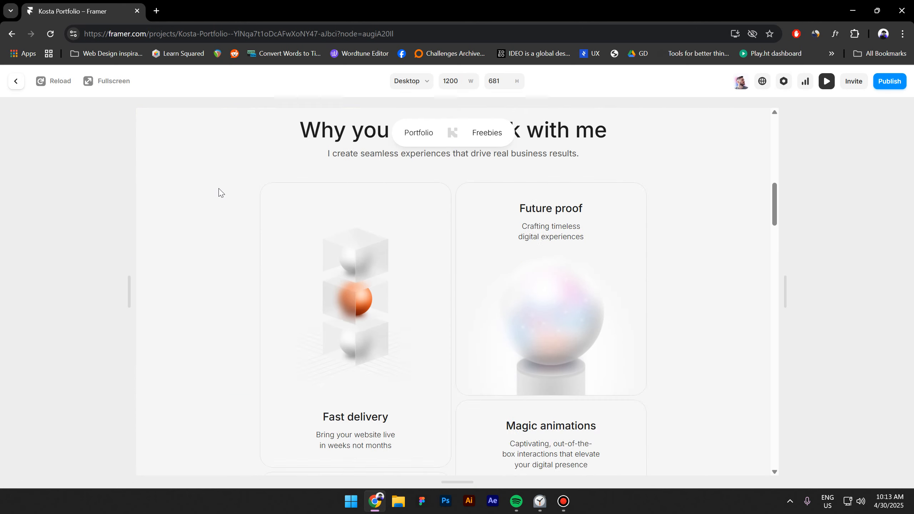
scroll(216, 194, "down", 20)
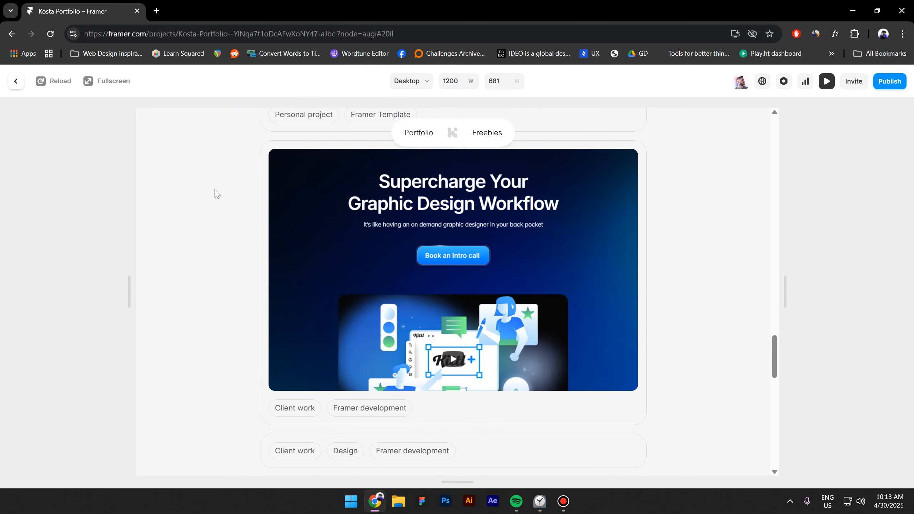
scroll(216, 194, "down", 15)
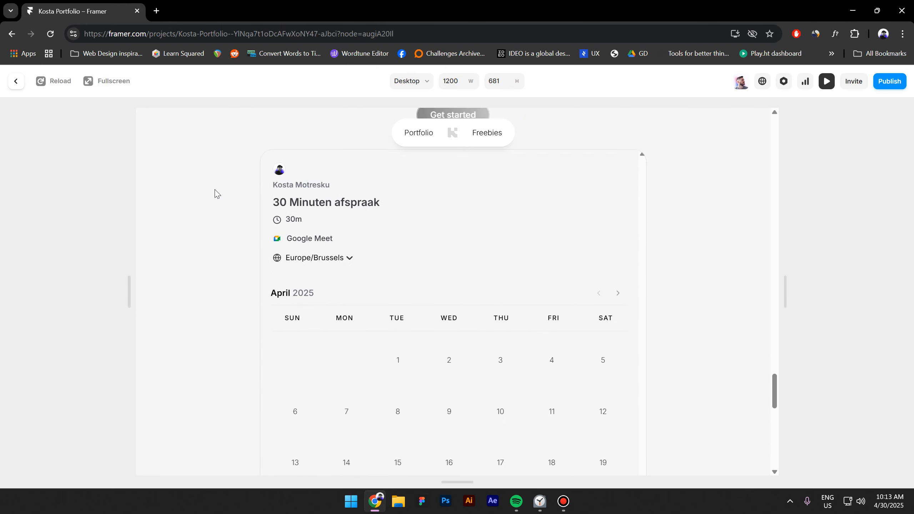
scroll(216, 194, "up", 8)
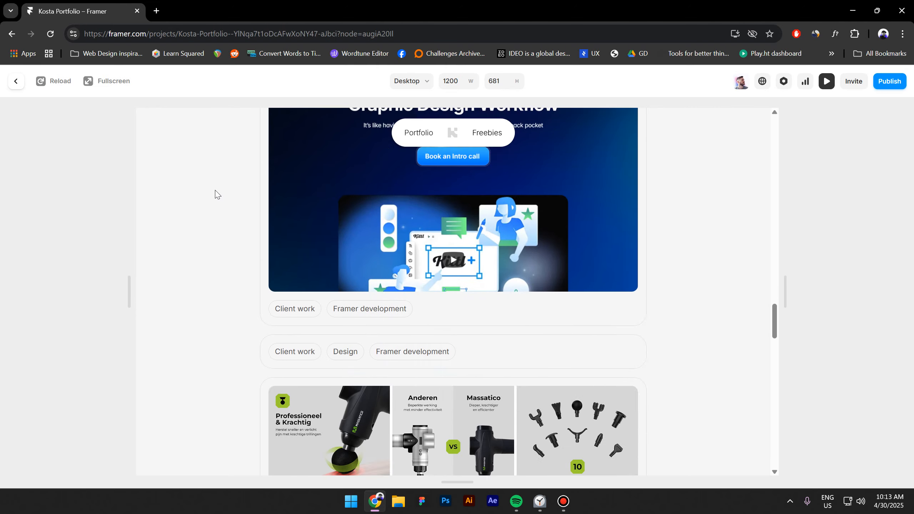
scroll(216, 194, "down", 15)
scroll(215, 194, "up", 8)
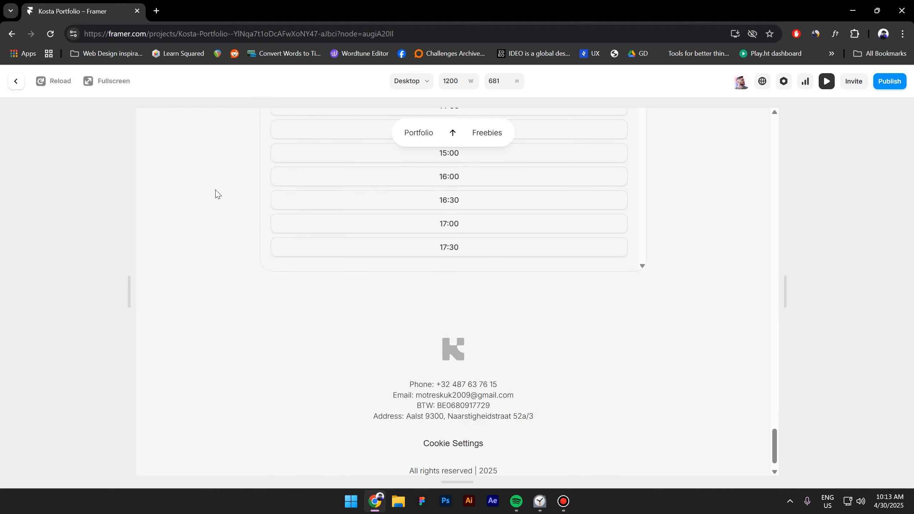
scroll(216, 194, "down", 8)
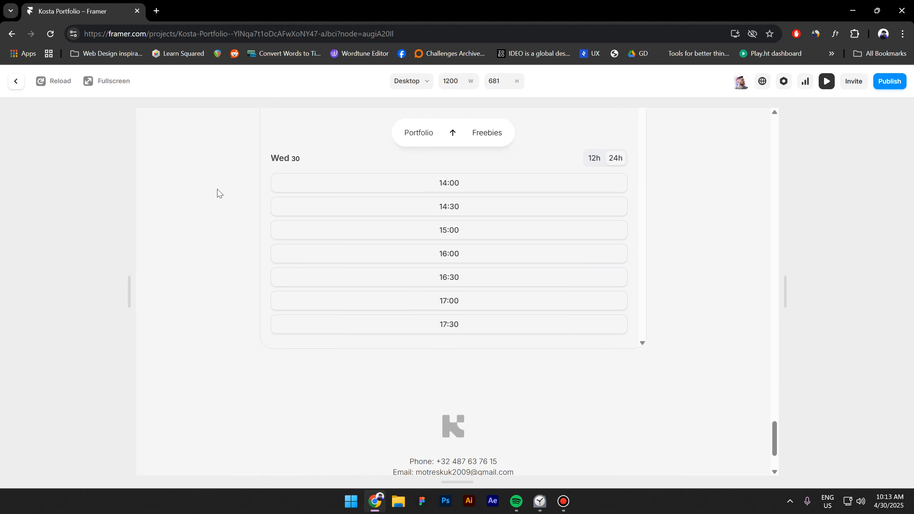
left_click(453, 136)
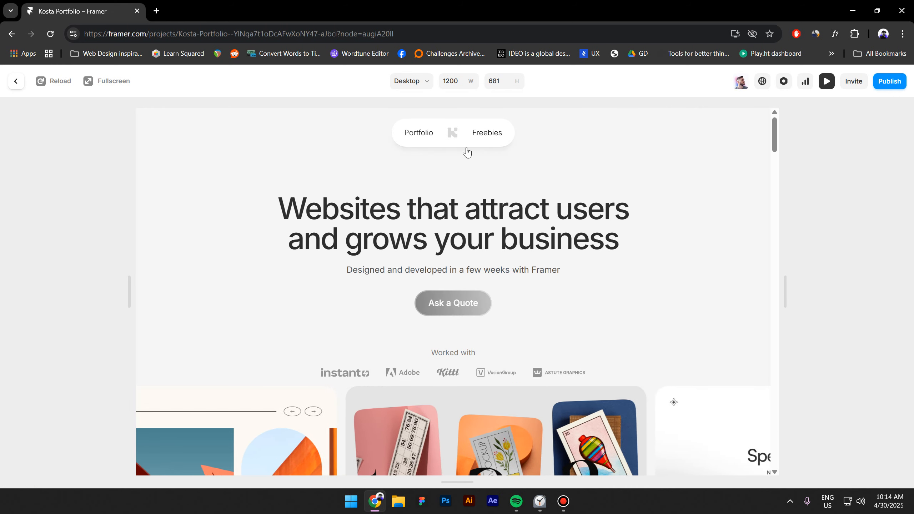